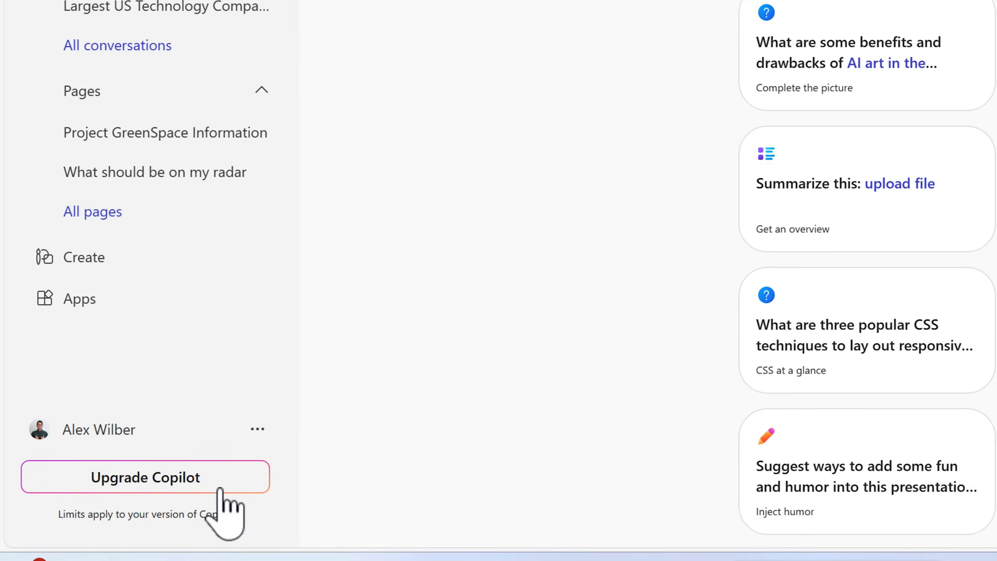
- View the Microsoft 365 Copilot upgrade offer, then close it
click(220, 489)
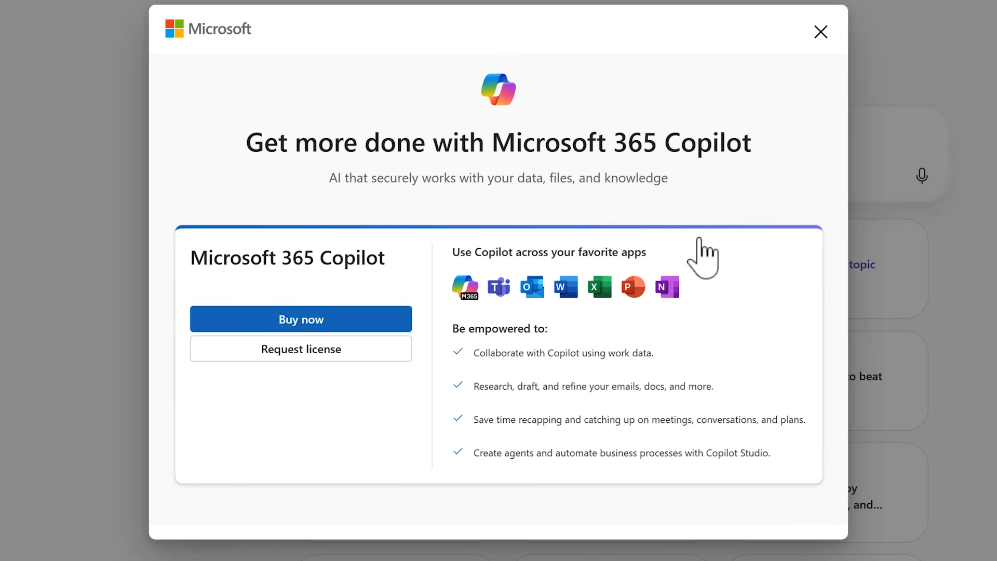
click(820, 32)
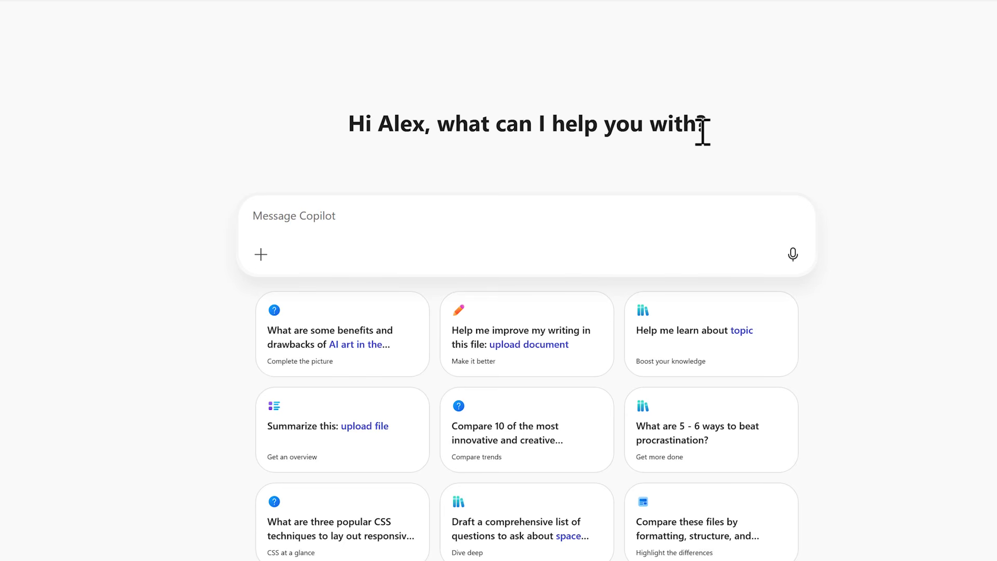
- Enter a prompt asking Copilot to review the uploaded #TeamWater campaign Word document as context for all content created next
click(554, 223)
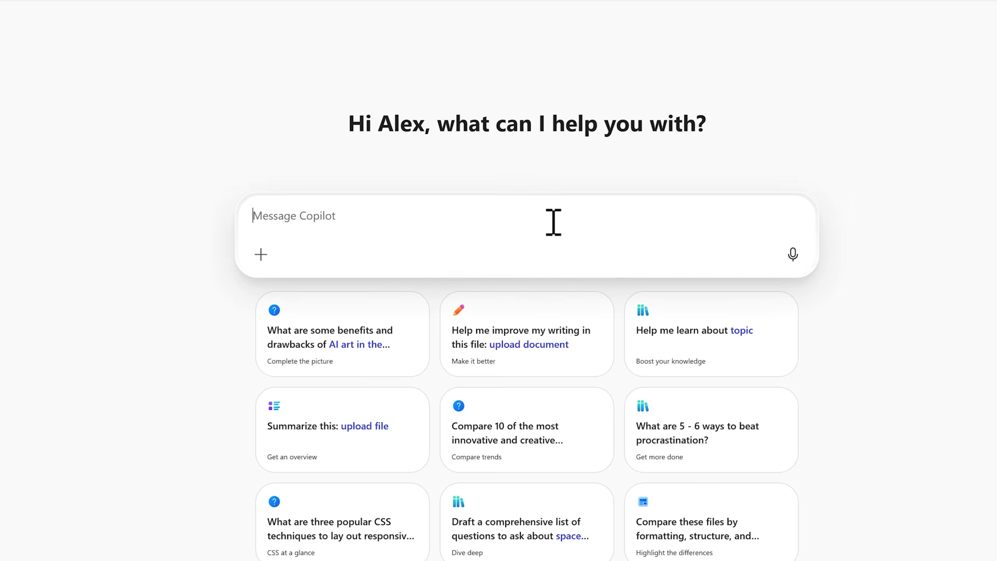
text(Before we begin creating any content, I’m uploading a Word document that outlines the full details of the #TeamWater campaign. Please review the content carefully. This will provide context for everything we create next, including ideas, press releases, posters, emails, and LinkedIn posts. Let me know once you’ve read the summary so I can begin asking for specific content support based on the campaign)
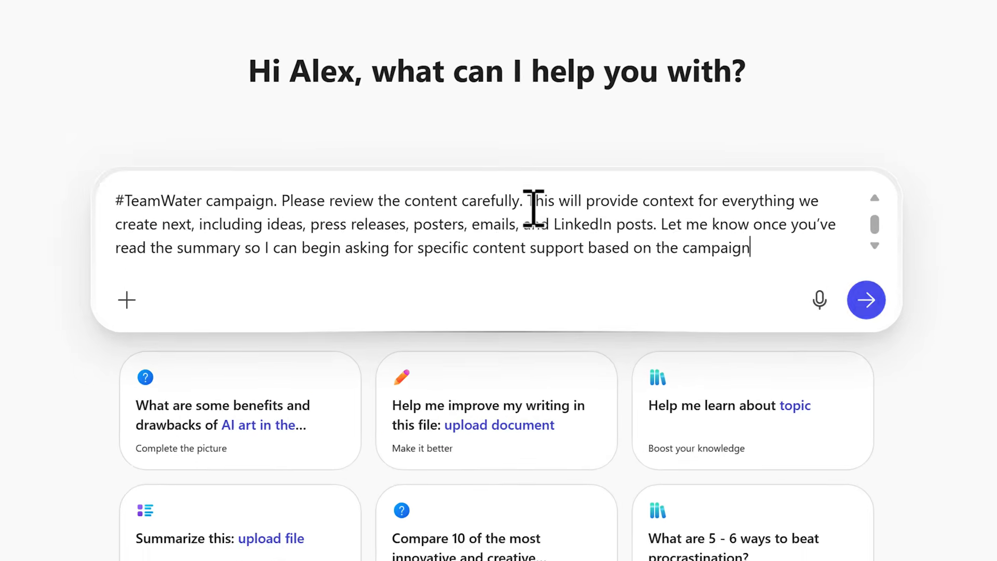
scroll(535, 250, up, 1)
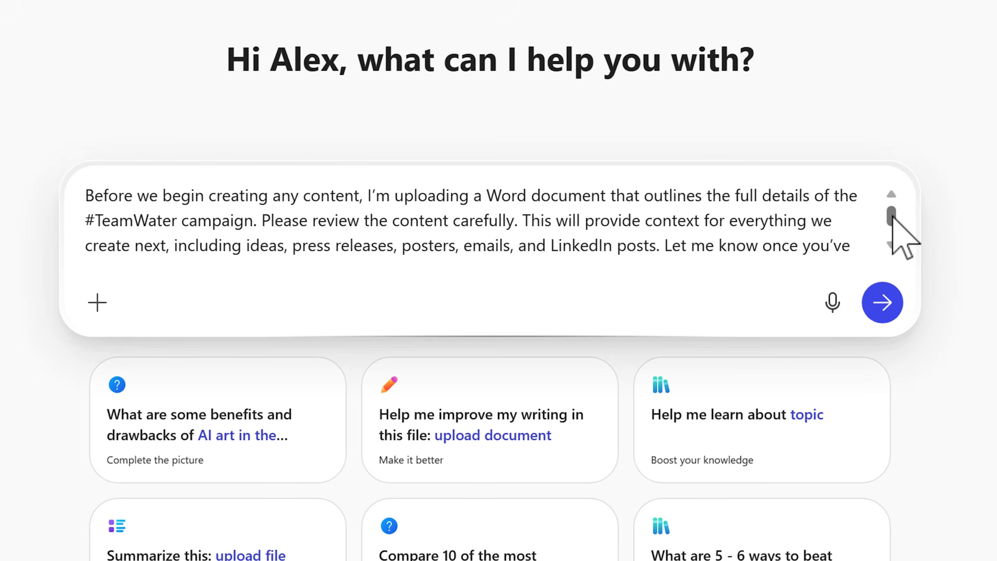
click(98, 306)
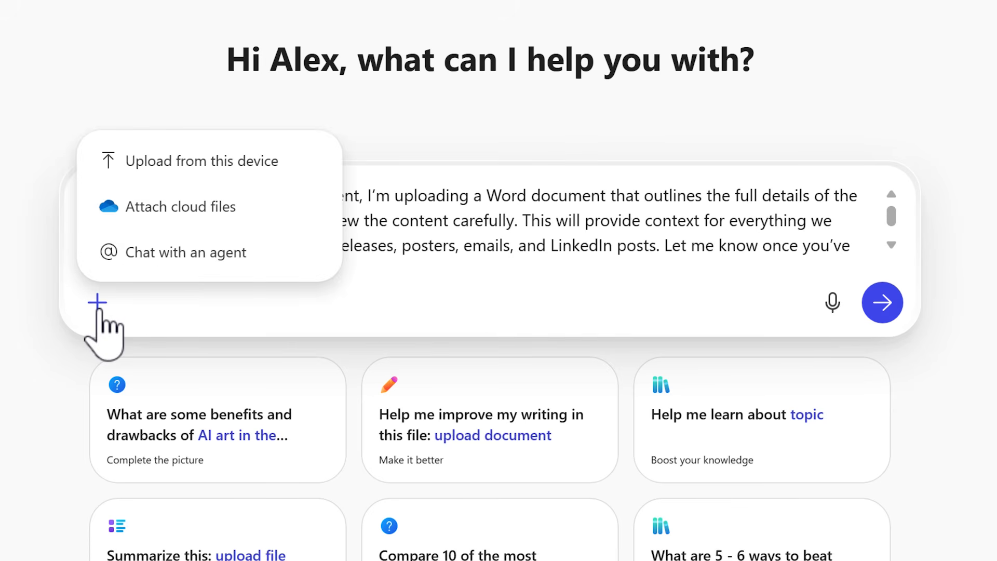
click(284, 165)
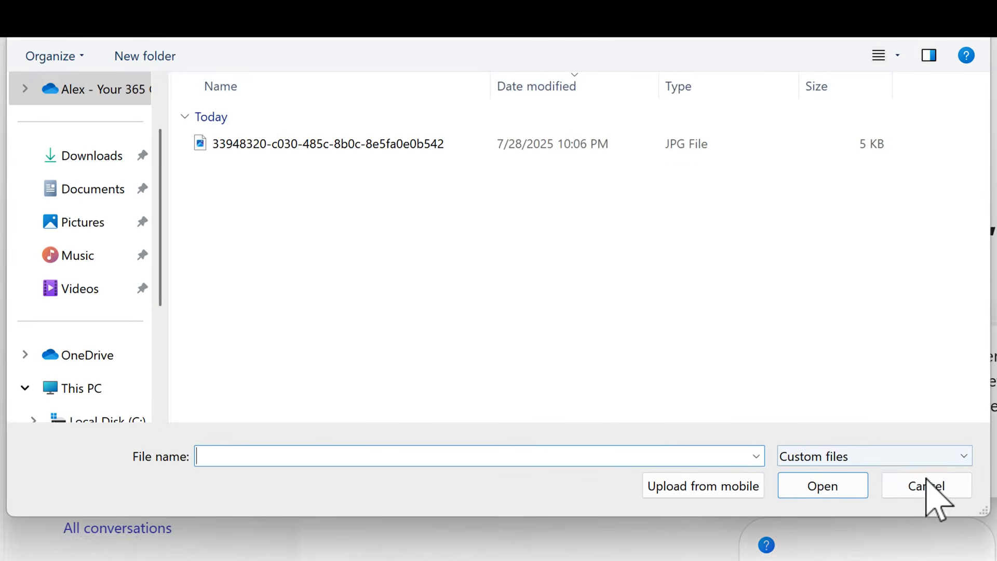
click(925, 480)
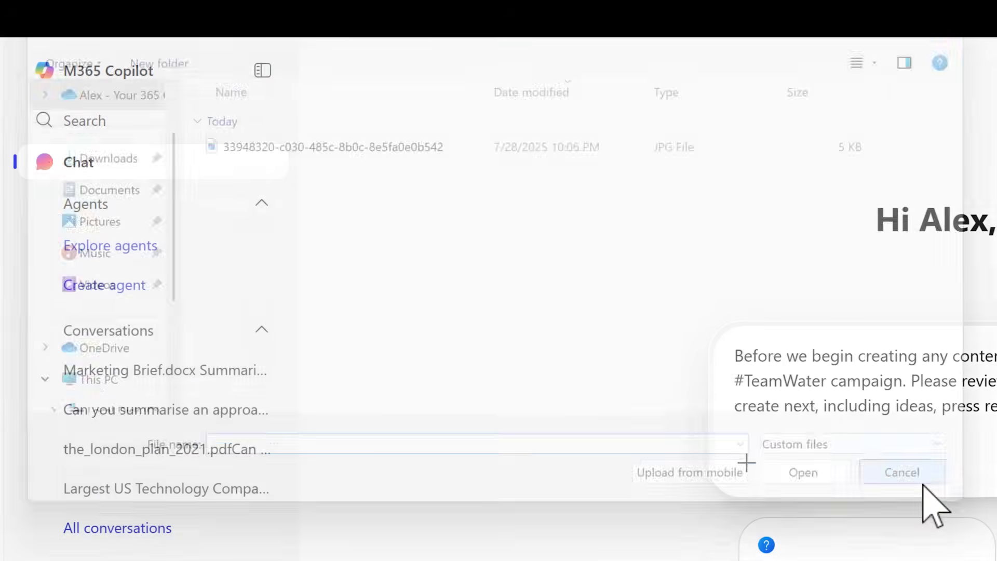
- Attach the cloud file TeamWater_Campaign_Summary to the prompt and send it
click(746, 462)
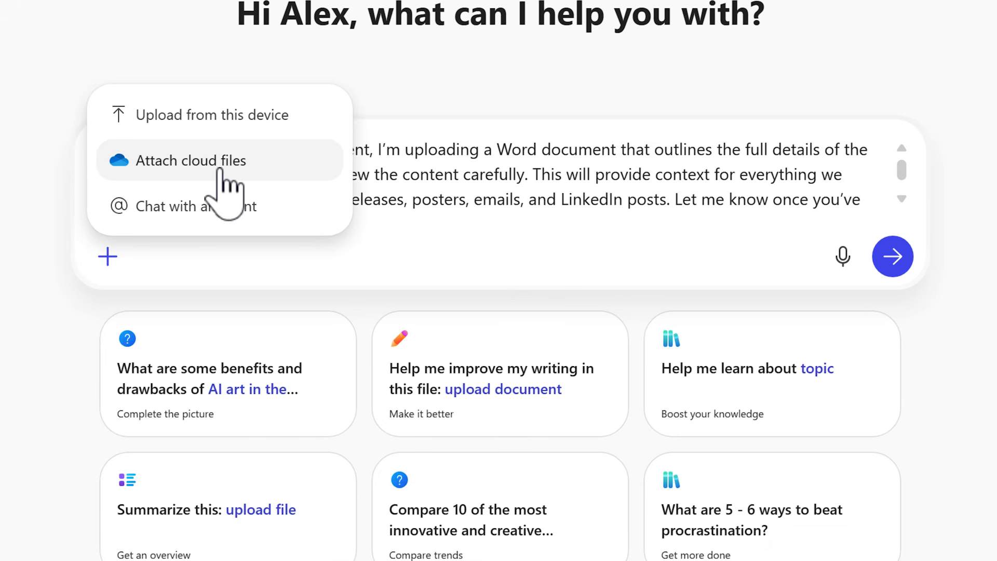
click(222, 172)
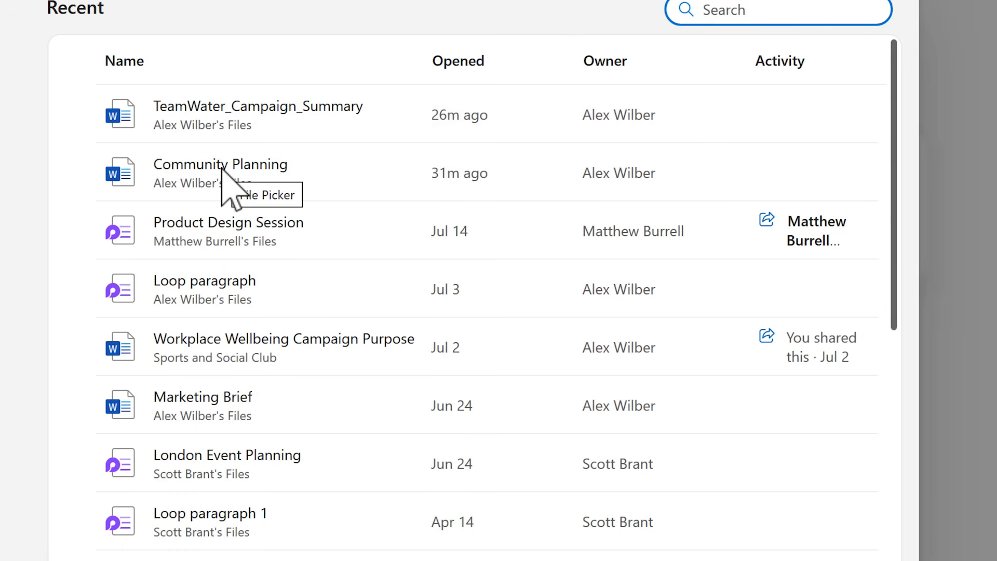
click(310, 137)
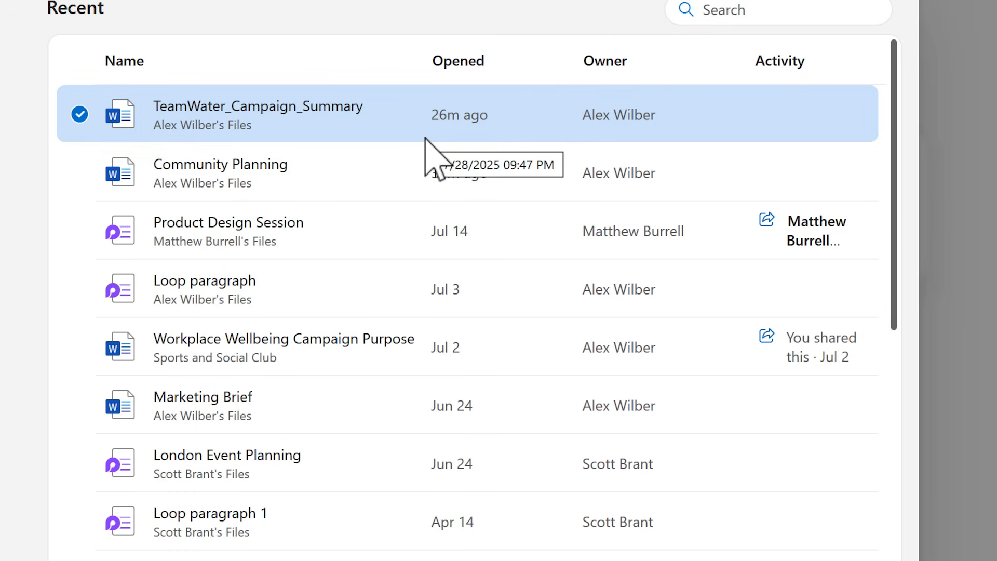
click(784, 560)
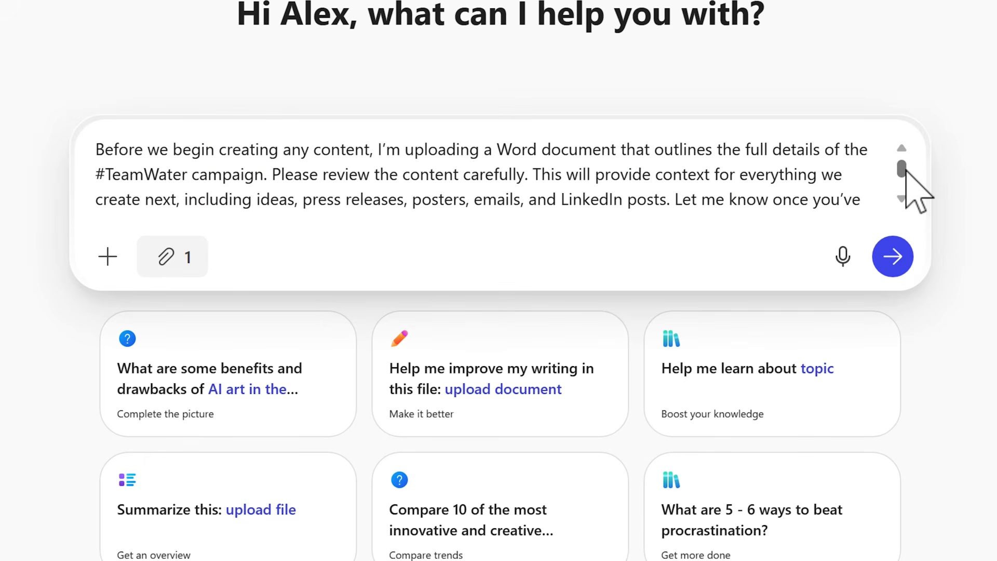
click(894, 257)
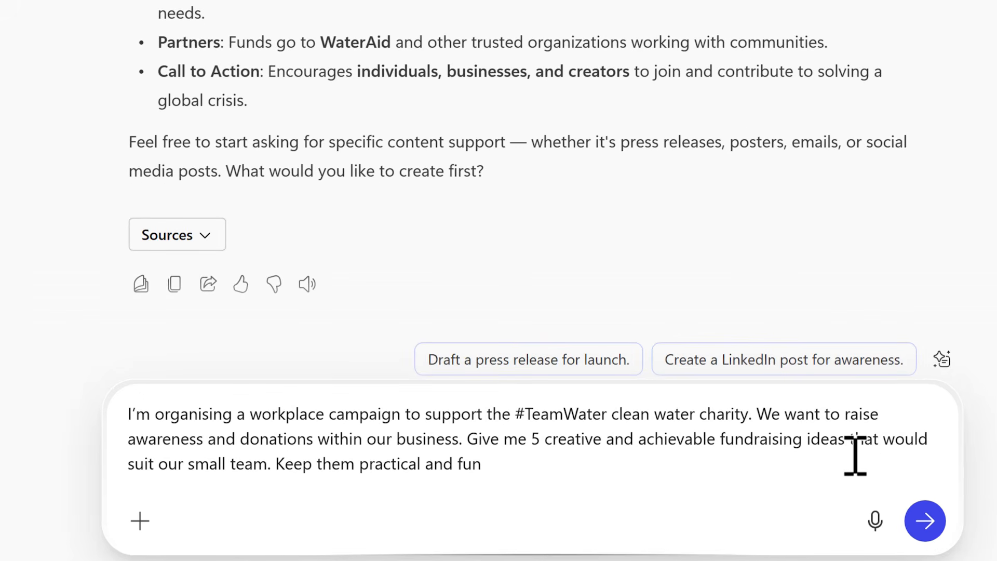
- Ask Copilot for 5 creative, achievable #TeamWater fundraising ideas suited to a small team, practical and fun, and read through the response
click(926, 521)
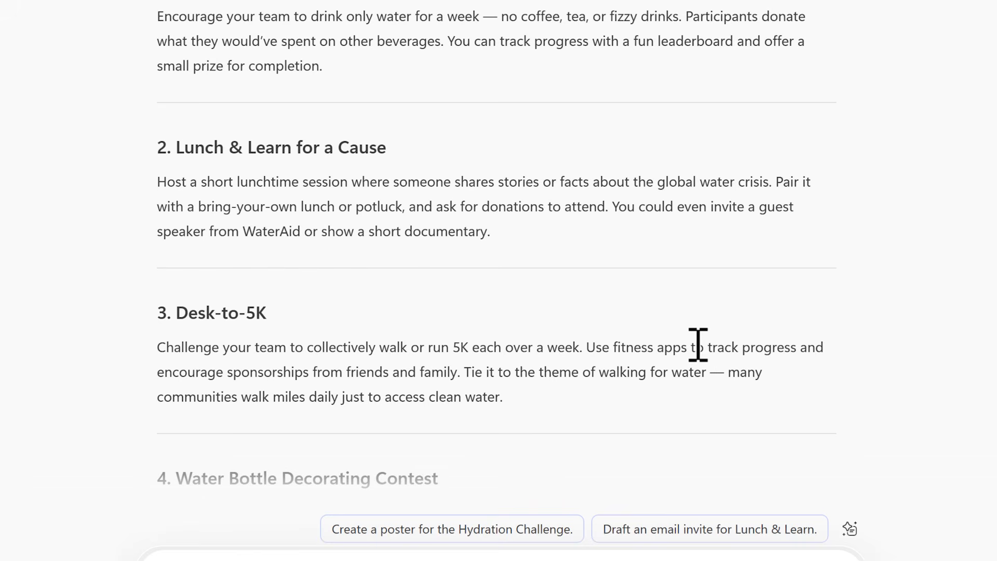
scroll(696, 340, down, 4)
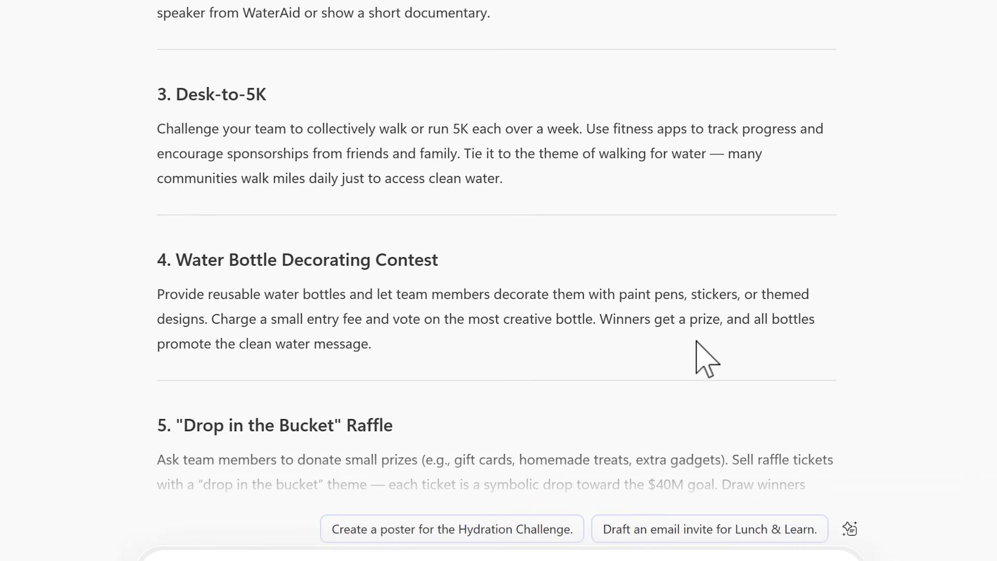
scroll(696, 342, down, 4)
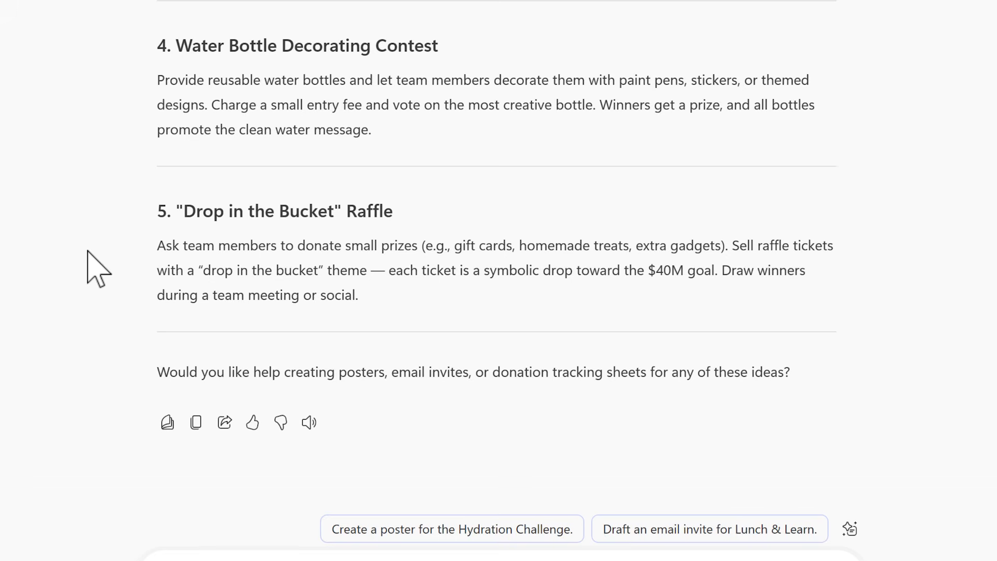
drag(438, 296, 200, 11)
right_click(217, 76)
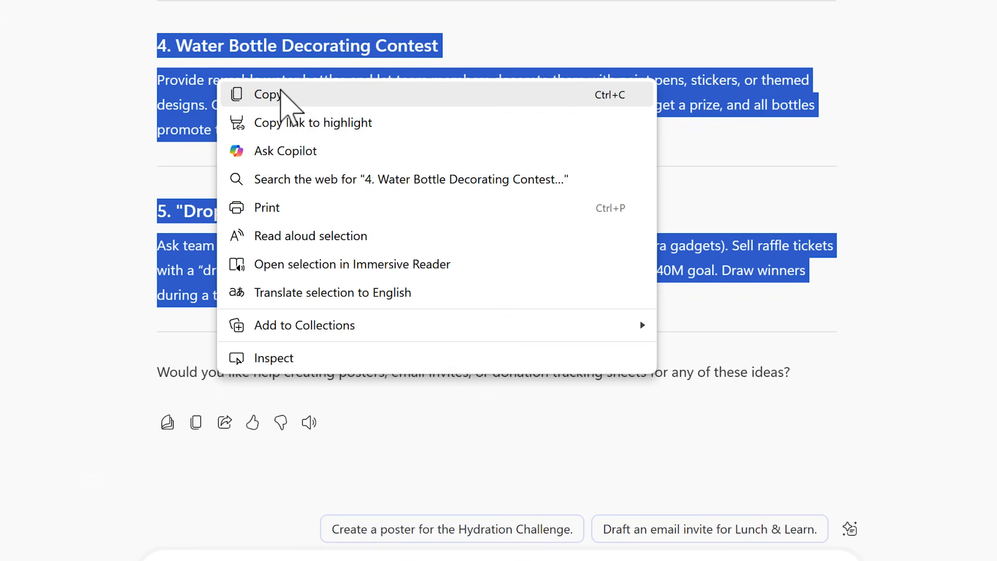
click(104, 126)
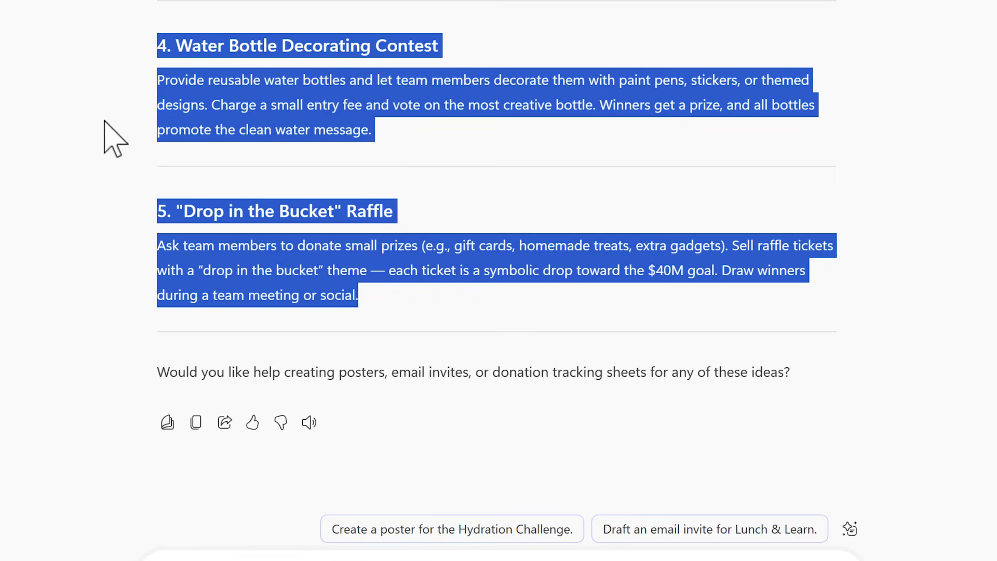
click(113, 126)
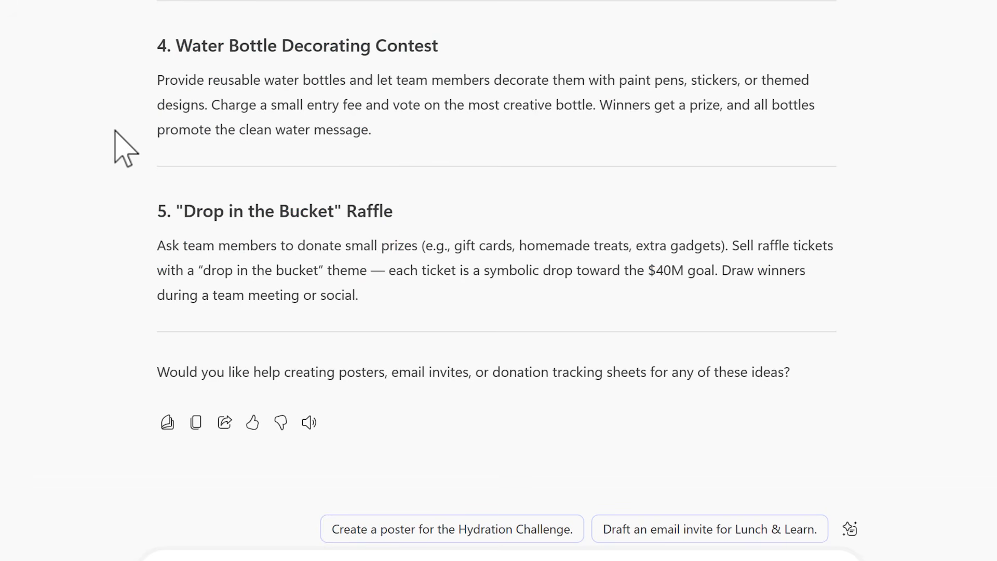
- Open the fundraising ideas response for editing in Pages and delete the prompt text and introductory sentence above the first idea
click(167, 423)
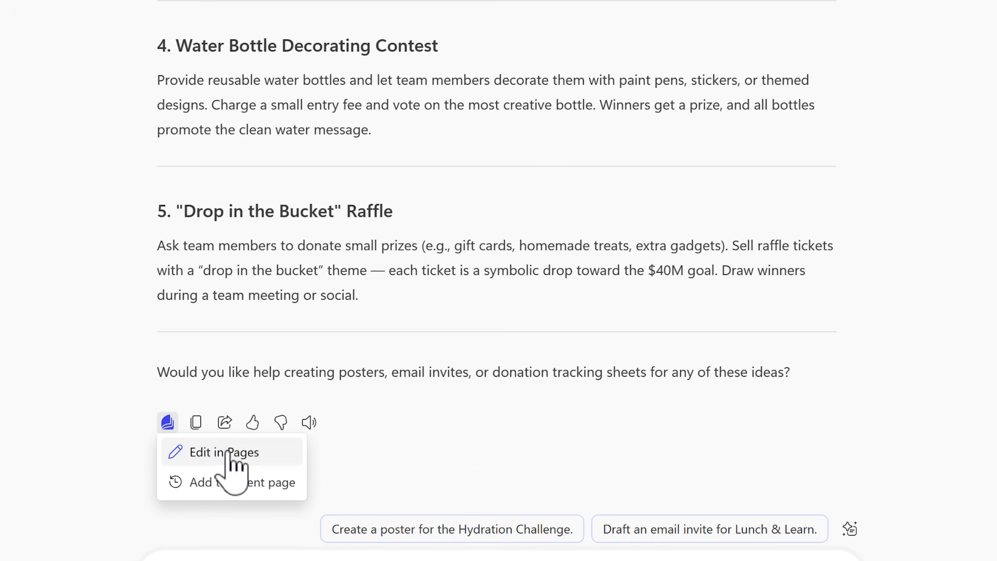
click(276, 459)
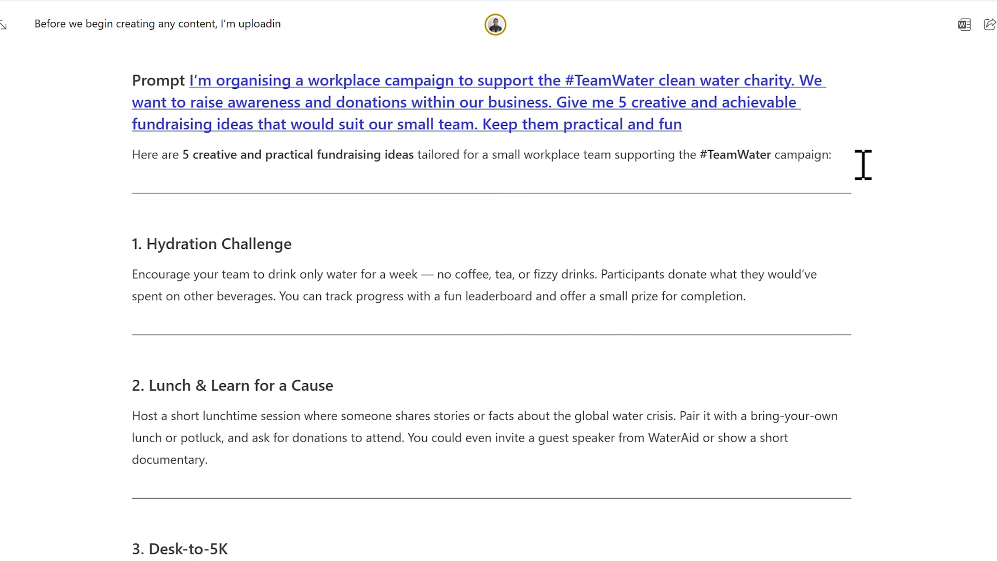
drag(862, 154, 613, 154)
shift+click(130, 81)
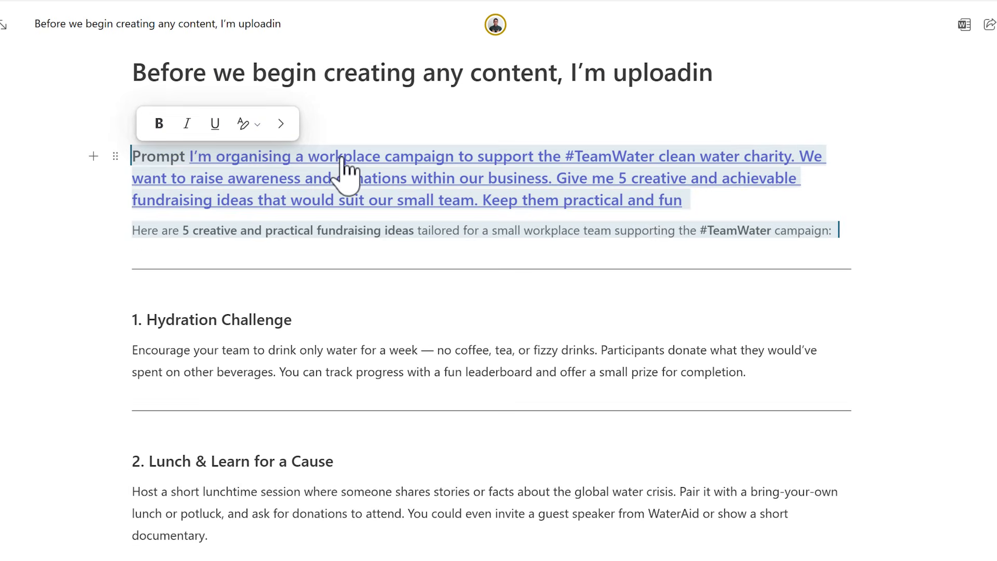
key(BackSpace)
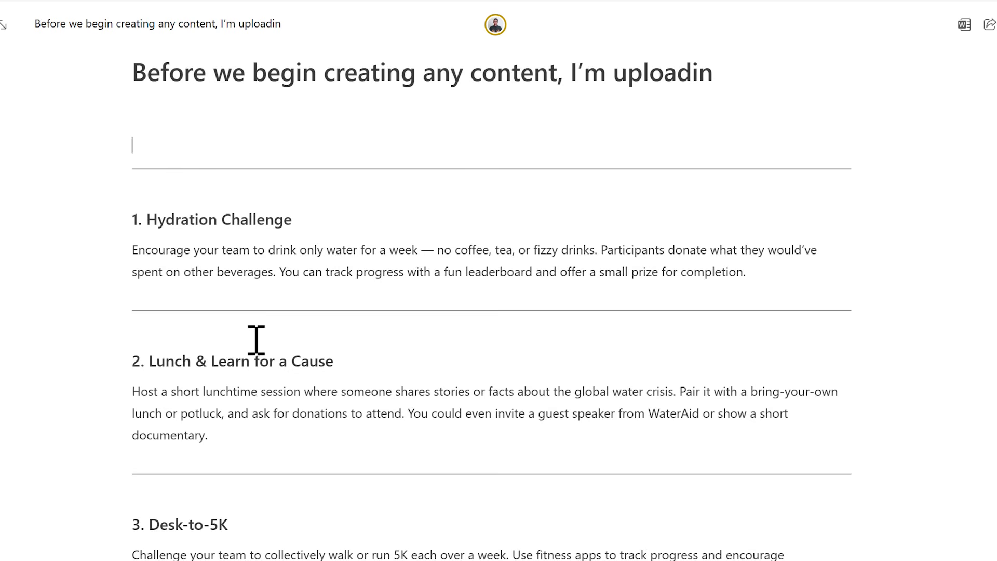
scroll(256, 342, down, 1)
scroll(255, 346, down, 3)
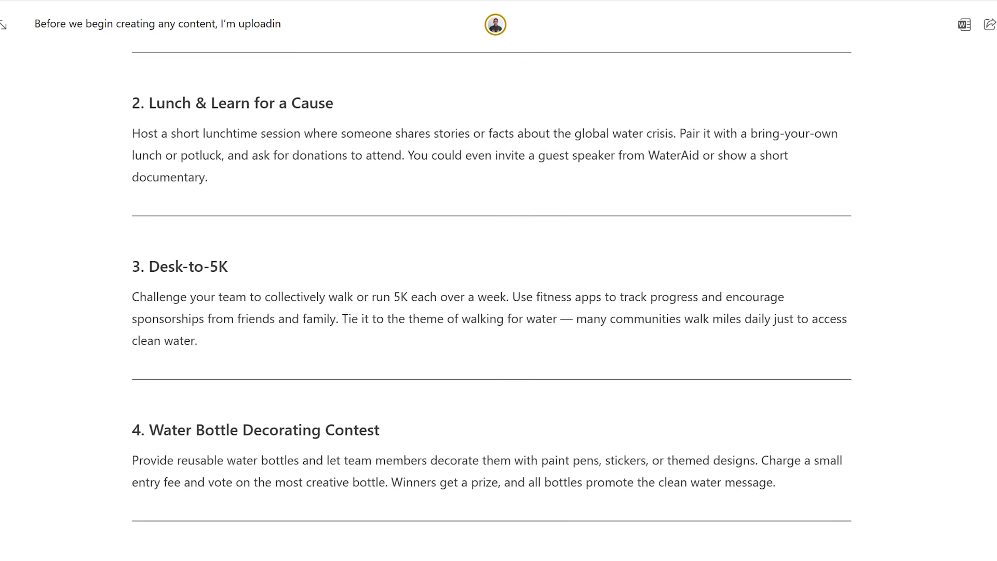
scroll(329, 423, up, 1)
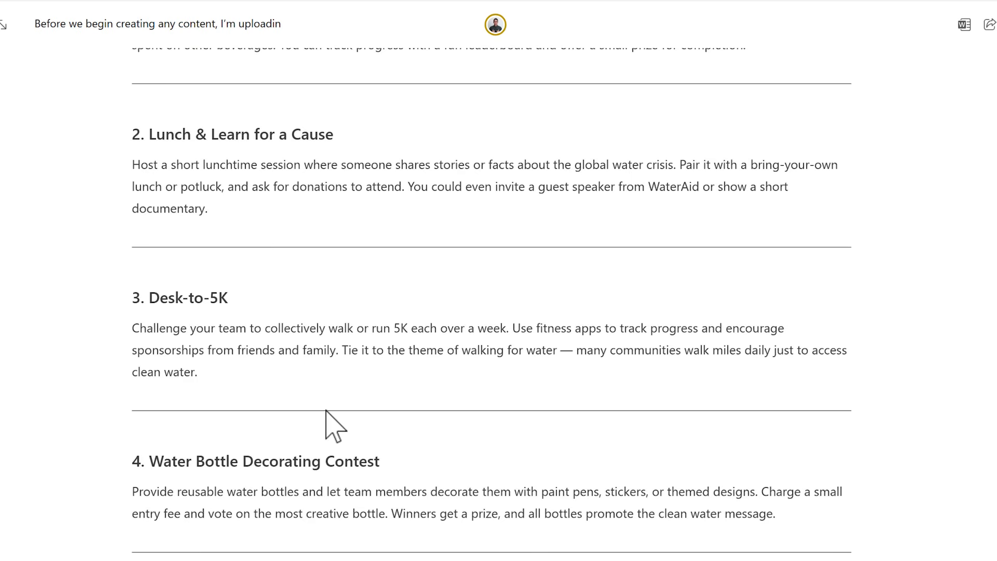
scroll(332, 426, up, 4)
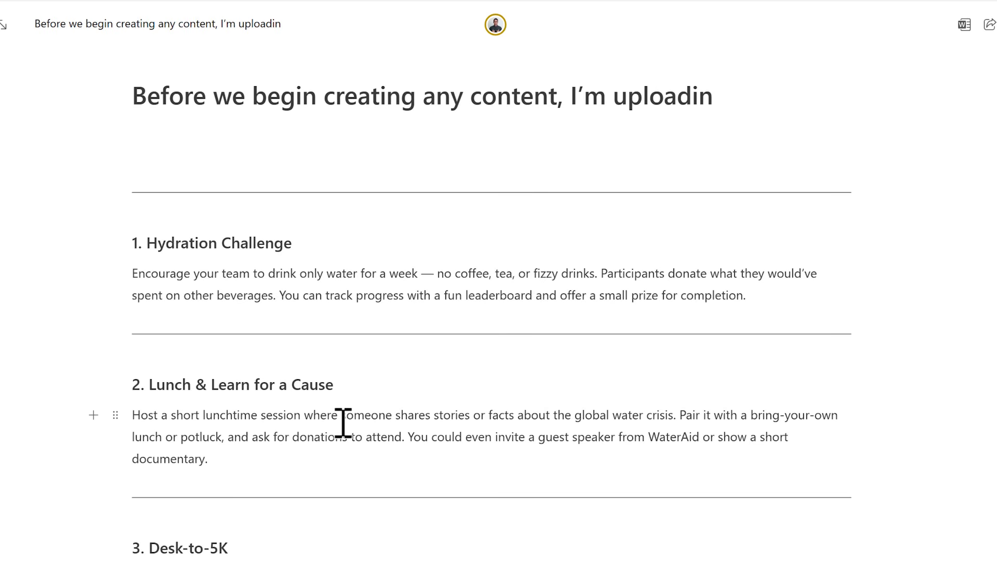
- Copy the page as a component and check its link settings, leaving the sharing options as they are
click(990, 27)
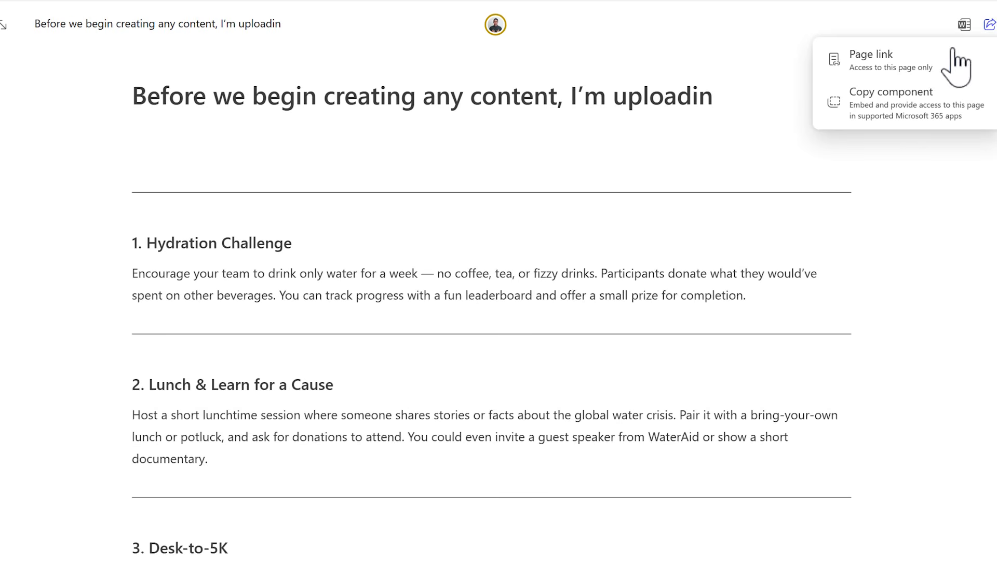
click(895, 111)
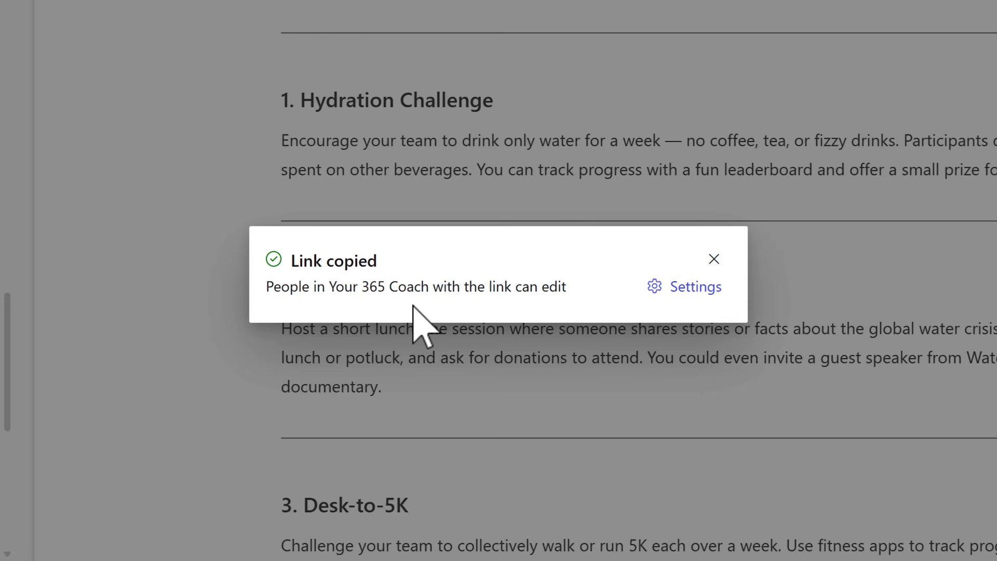
click(709, 286)
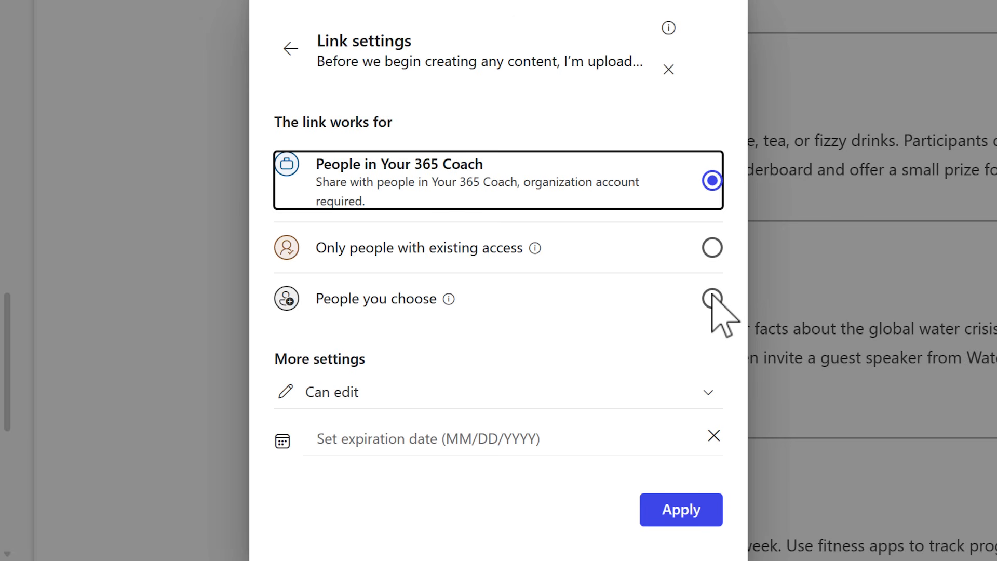
click(289, 49)
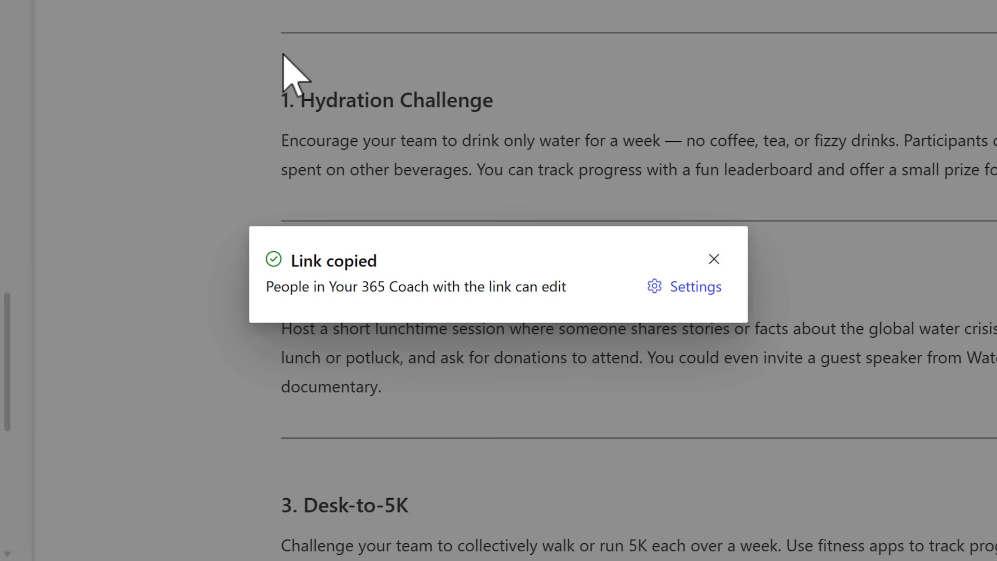
click(259, 99)
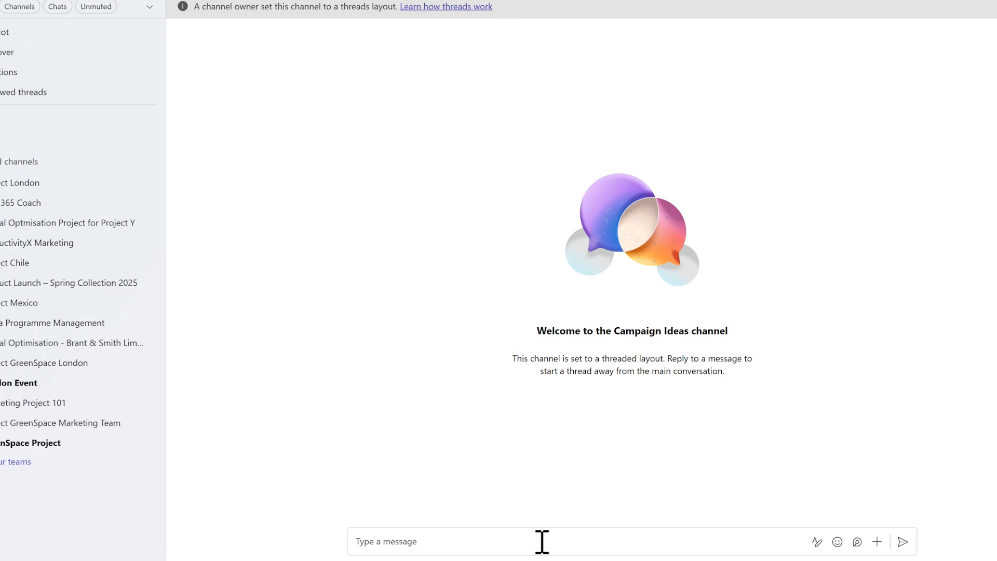
- Switch to Teams, paste the copied page component into a new message in the Campaign Ideas channel, and look through its ideas
click(541, 542)
key(ctrl+v)
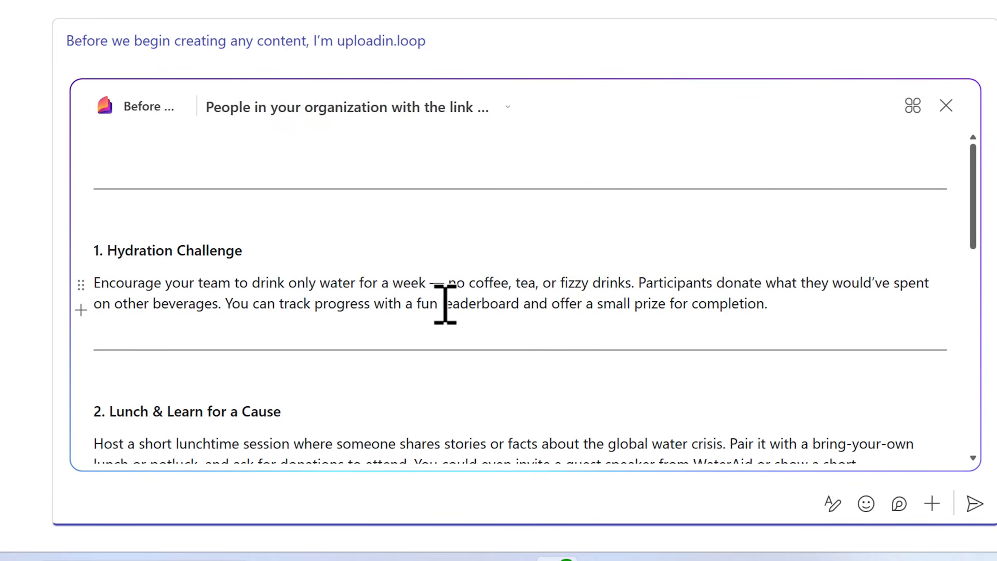
scroll(447, 319, down, 2)
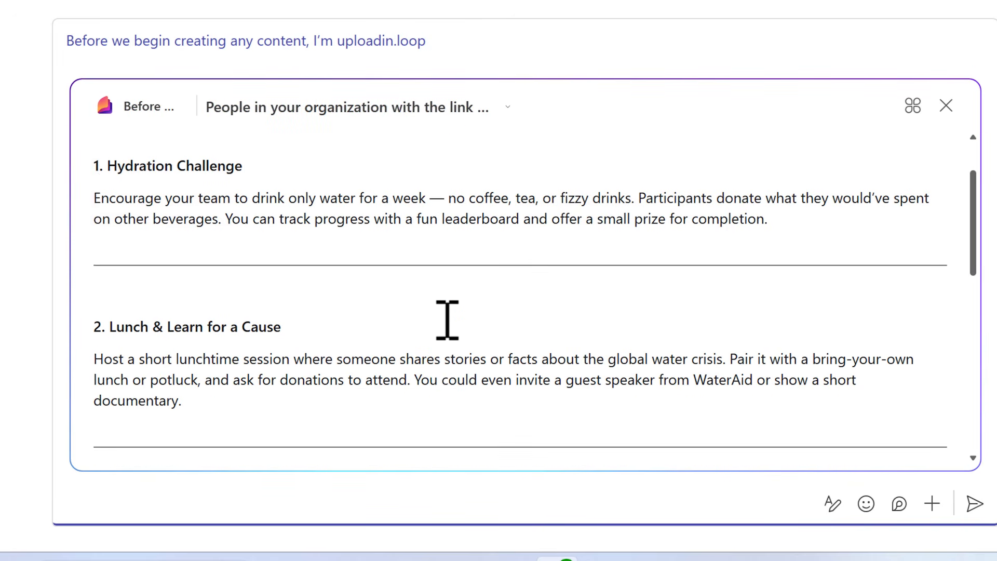
scroll(446, 319, down, 5)
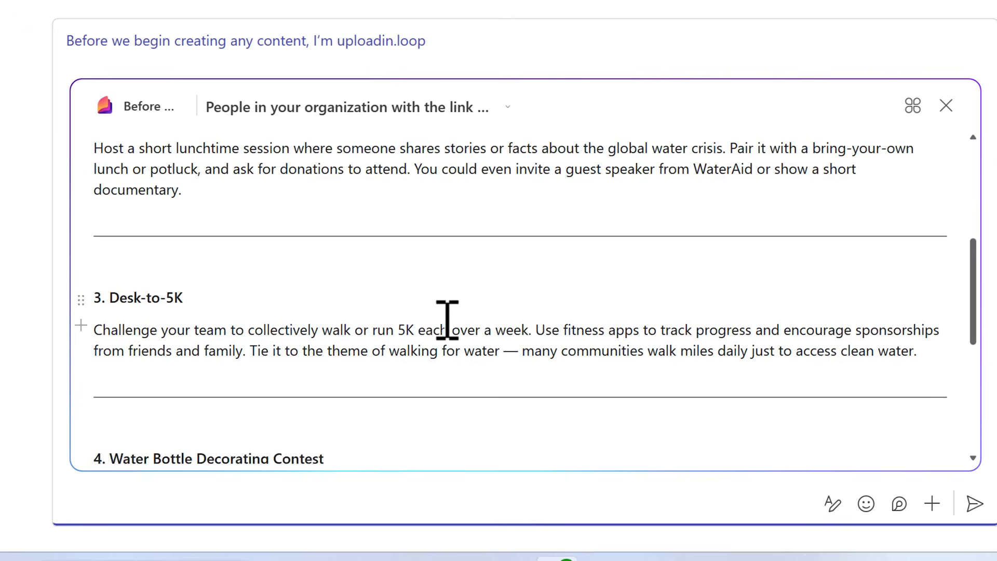
scroll(447, 319, down, 4)
click(463, 48)
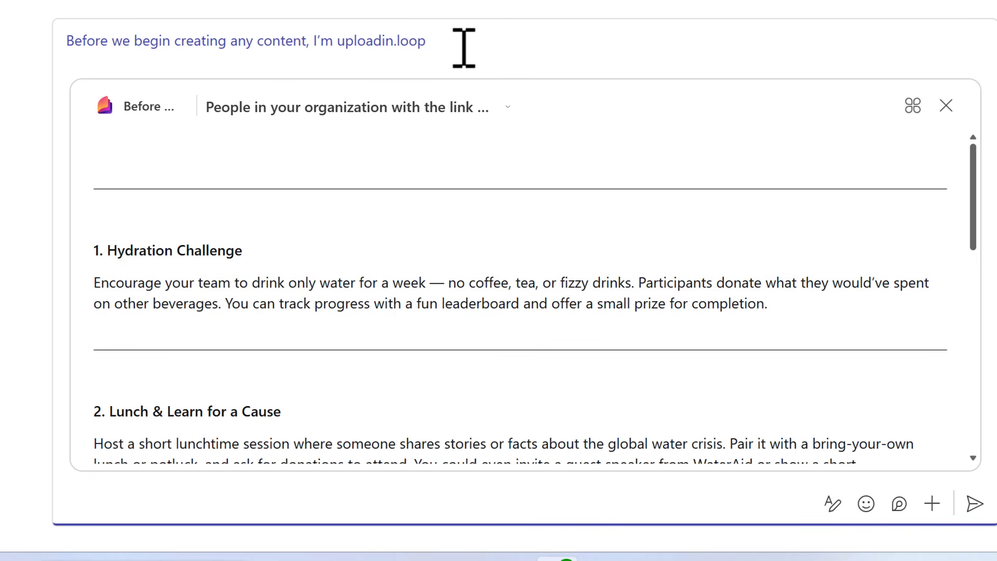
- Post the component with the note "Hey all, do you agree with any of these fundraising ideas? Thanks!" and select the Lunch & Learn idea in it
key(Return)
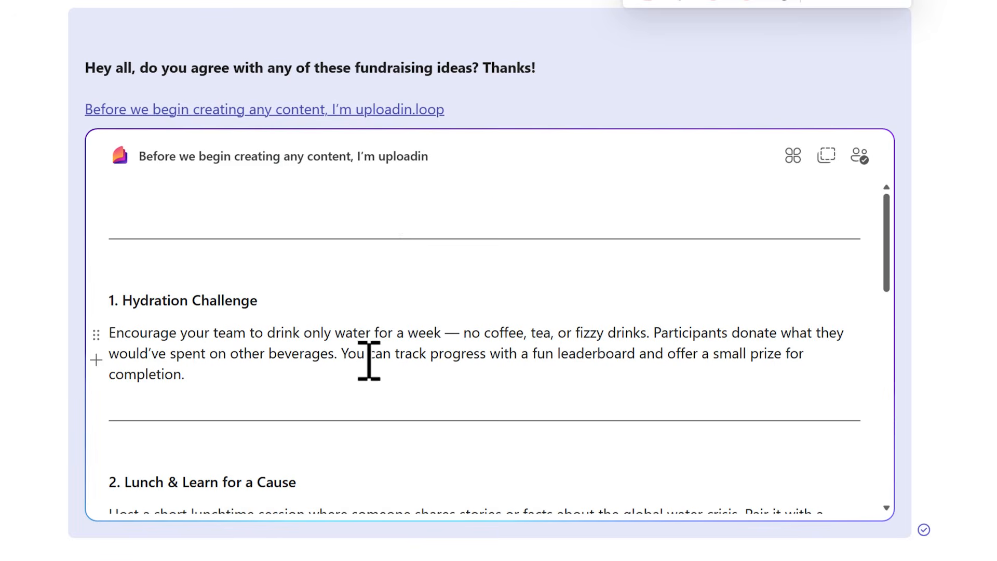
scroll(369, 360, down, 4)
drag(407, 333, 128, 254)
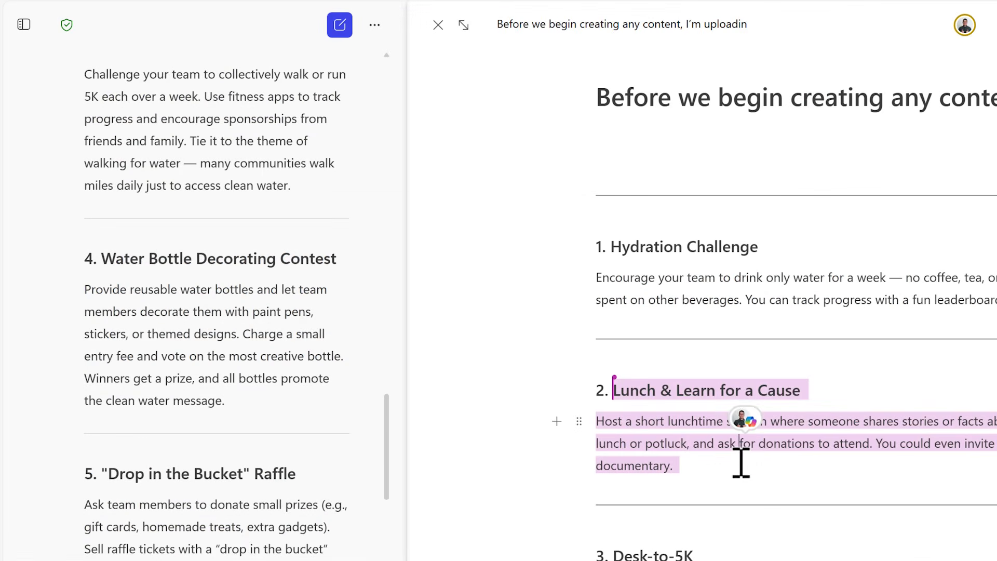
- Switch to Copilot, close the ideas page and request a #TeamWater press release with a campaign summary, reasons for involvement and a donation call to action
click(440, 27)
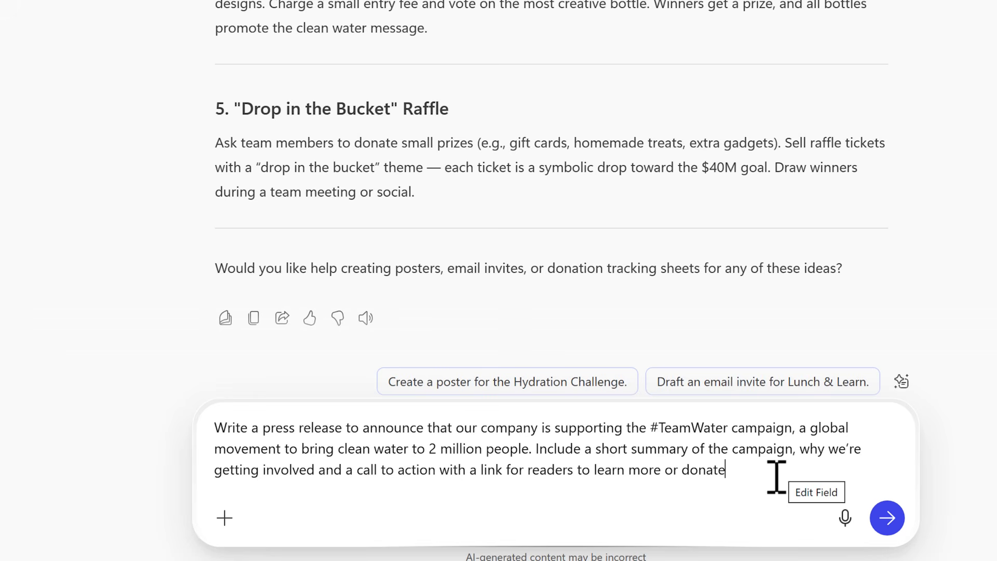
click(886, 518)
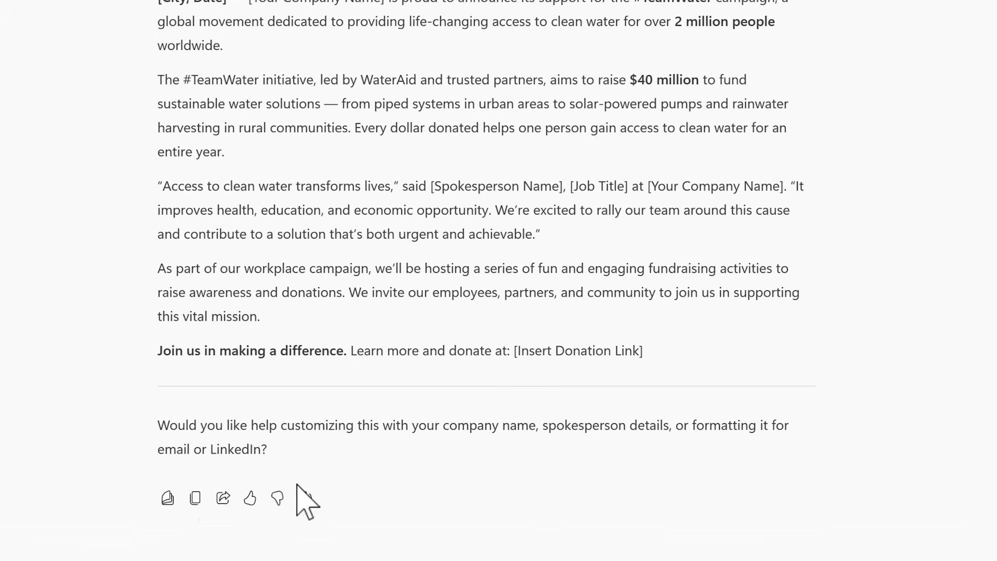
- Open the press release in Pages and delete the prompt text, the introductory sentence and the closing follow-up question
click(168, 501)
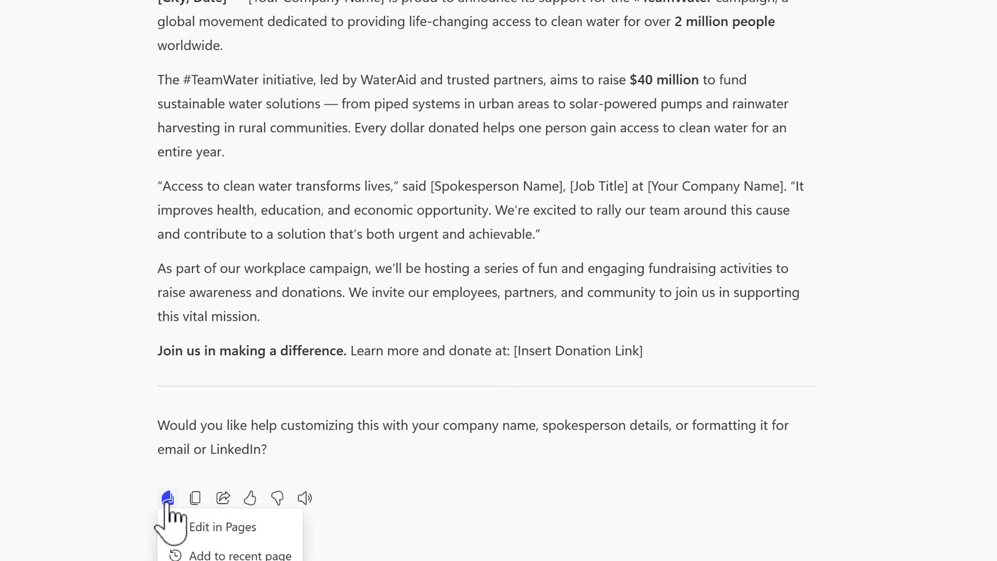
click(269, 535)
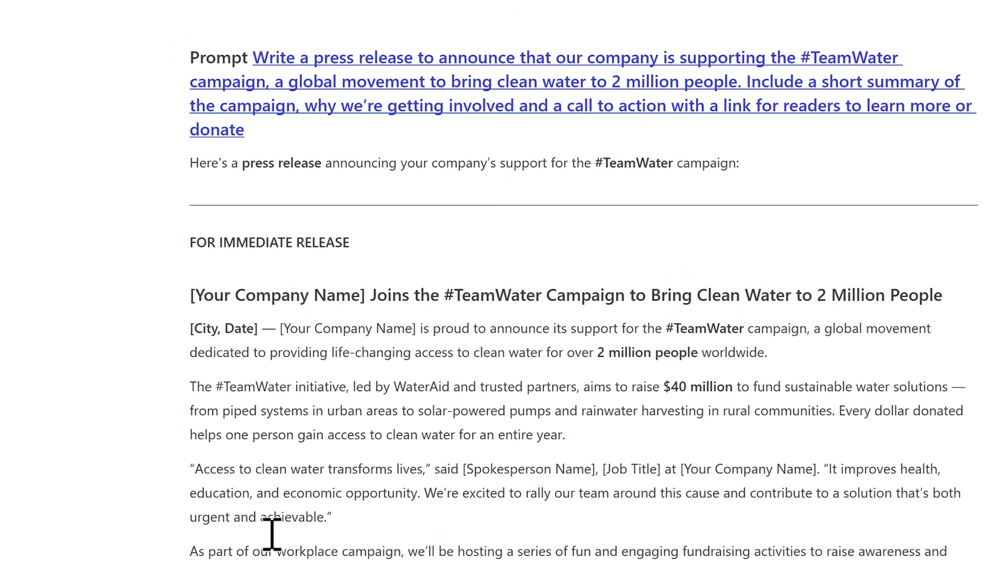
drag(774, 164, 214, 69)
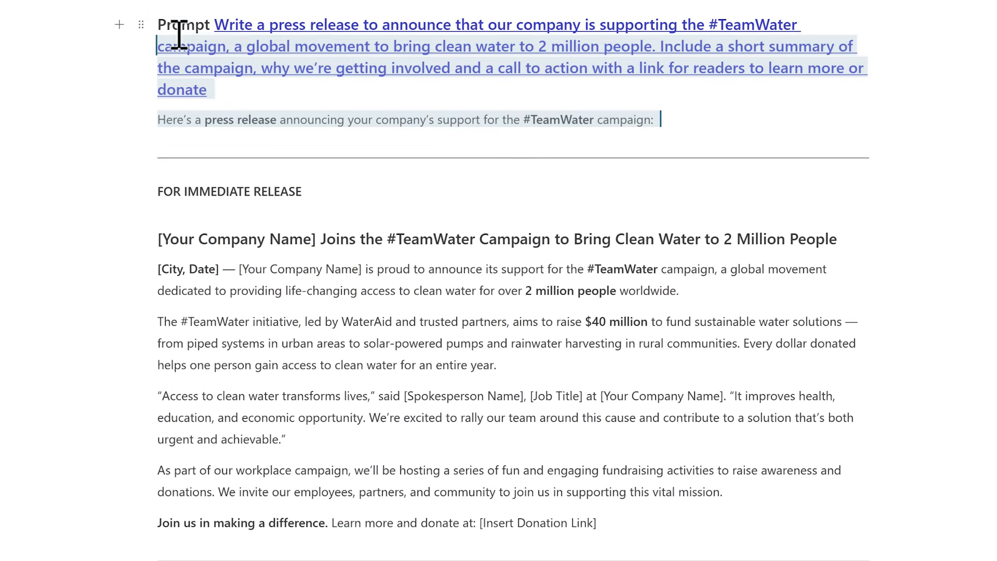
drag(179, 35, 158, 24)
key(BackSpace)
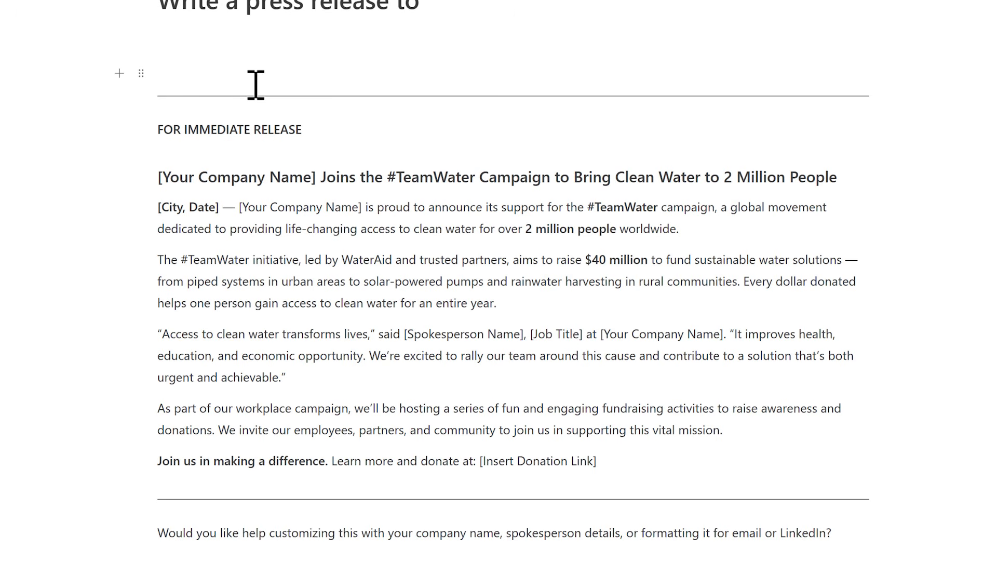
drag(870, 525, 196, 482)
key(BackSpace)
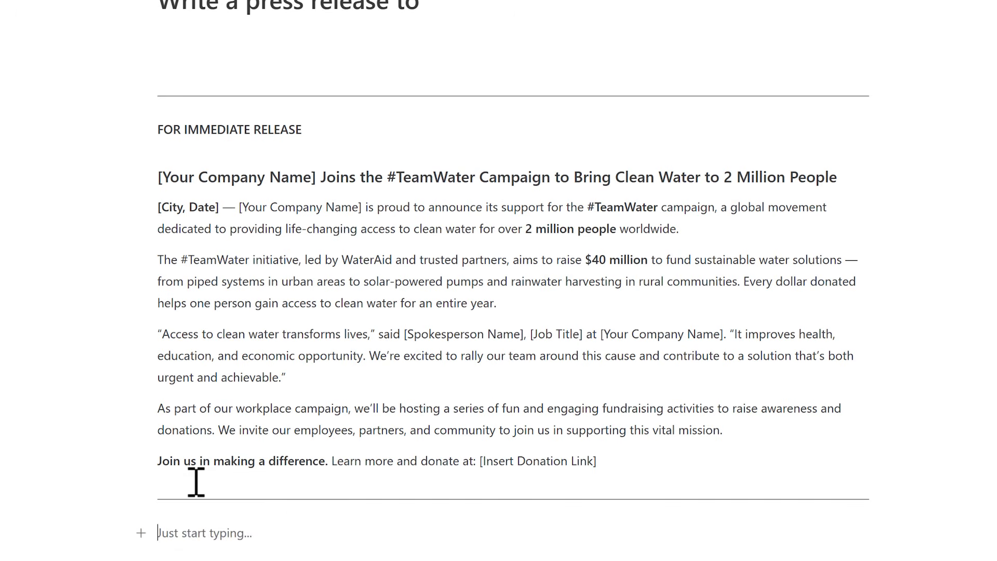
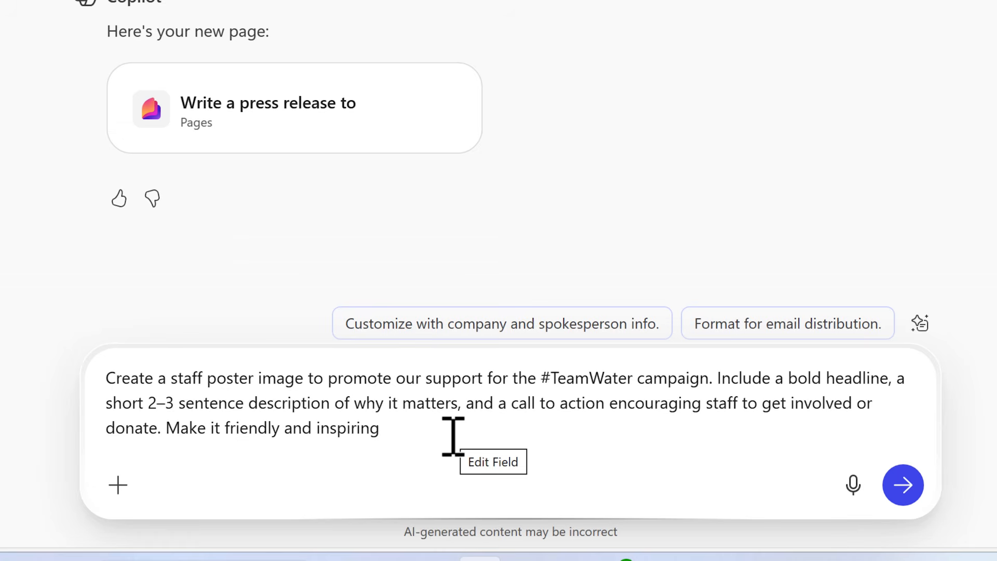
- Ask Copilot for a friendly, inspiring #TeamWater staff poster image with bold headline, 2–3 sentence description and call to action, and open the generated poster
click(903, 487)
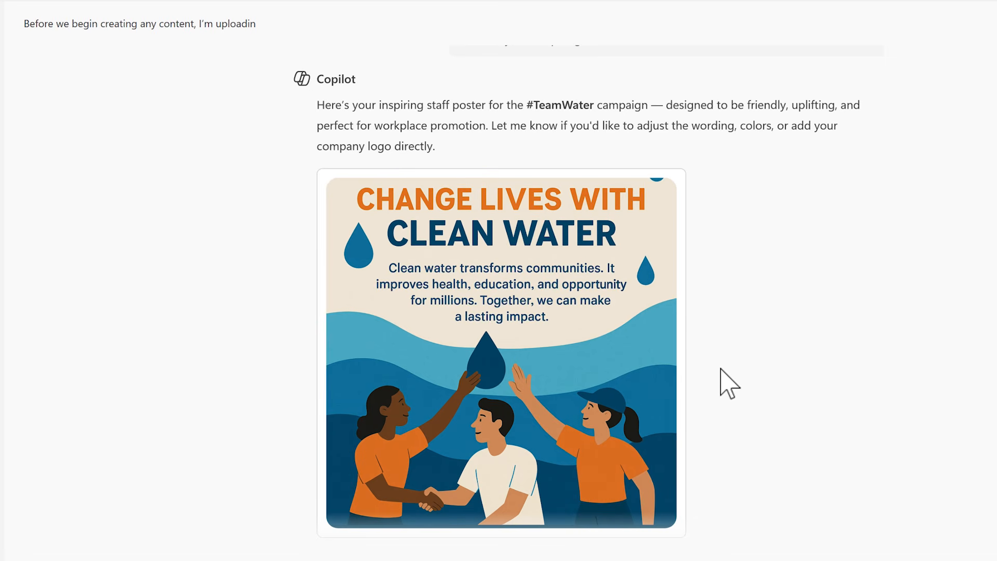
scroll(597, 327, down, 1)
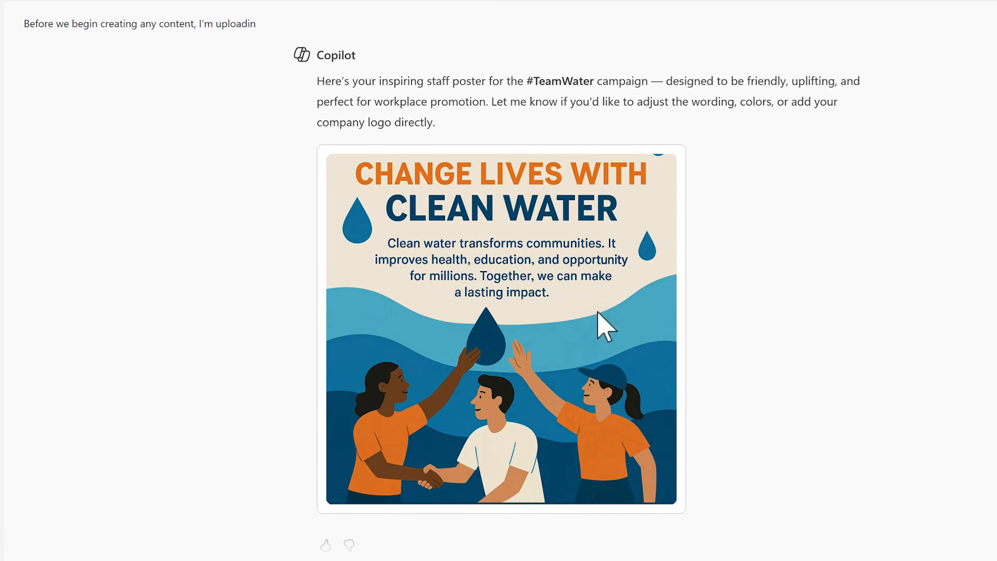
click(596, 313)
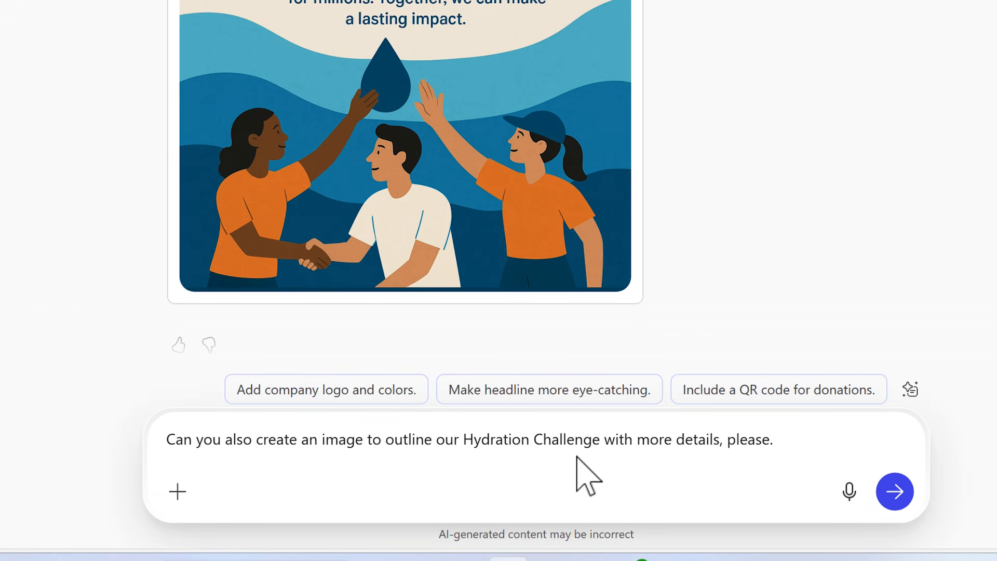
- Ask Copilot to also create an image outlining the Hydration Challenge with more details, and look over the generated poster
click(891, 491)
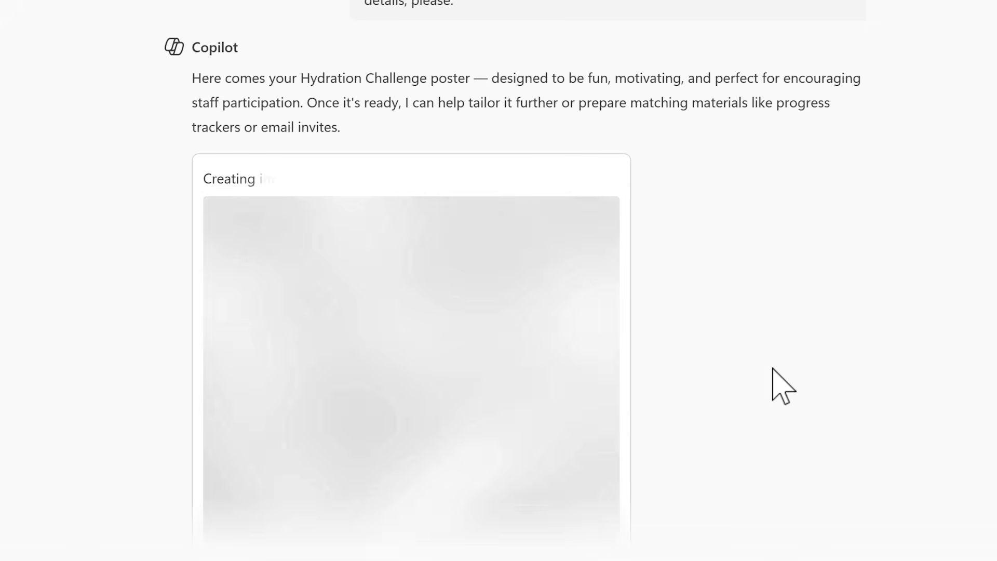
scroll(756, 383, down, 2)
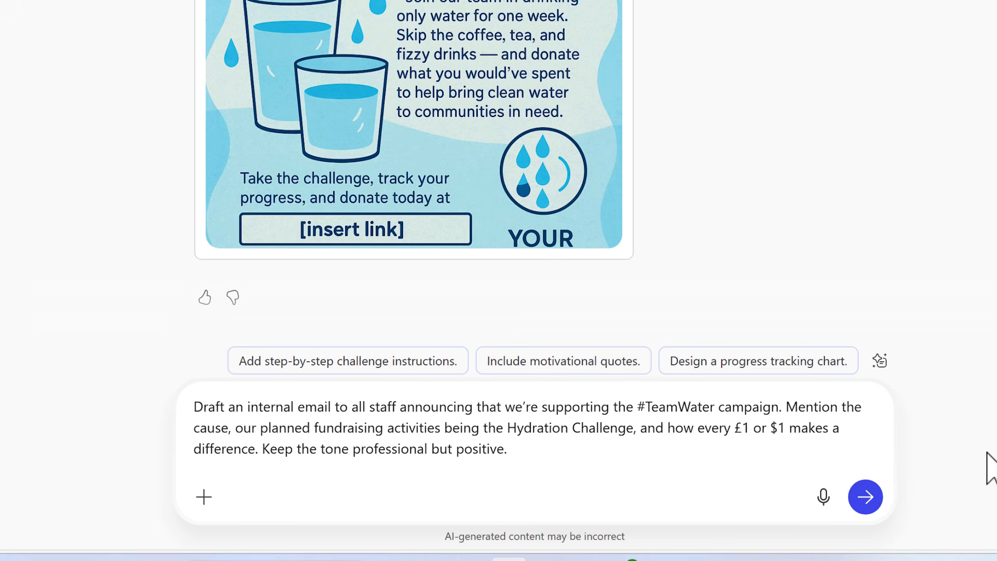
- Request a professional but positive all-staff email about #TeamWater, the Hydration Challenge and how every £1 or $1 helps, and copy the draft's body
click(868, 501)
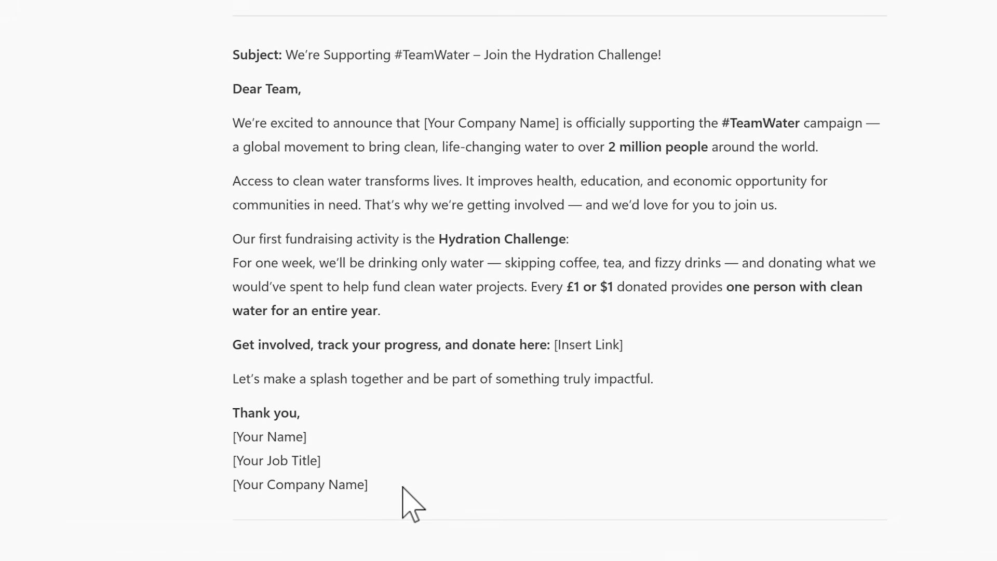
mouse_move(393, 487)
mouse_down()
mouse_move(244, 164)
mouse_move(233, 94)
mouse_up()
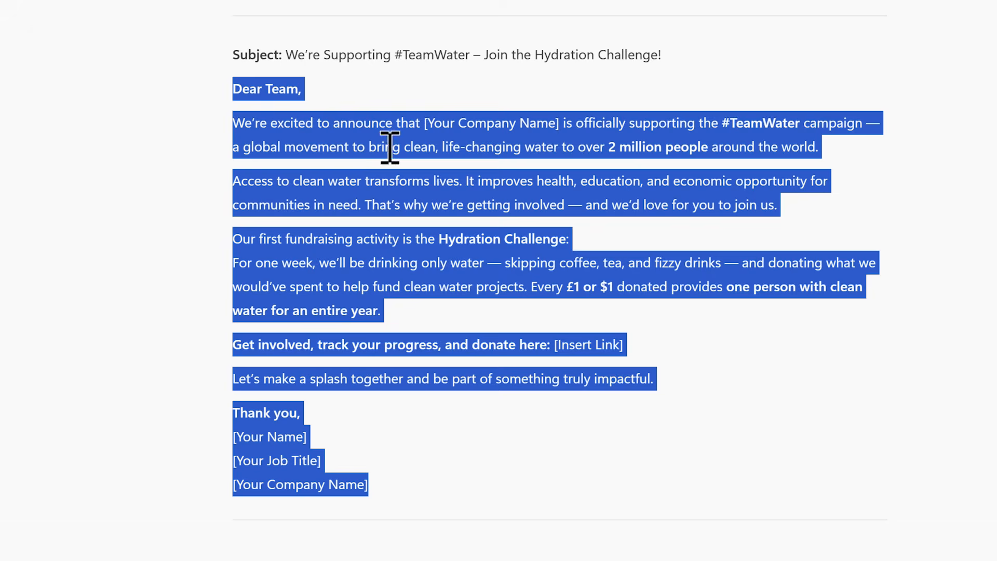
right_click(390, 146)
click(410, 157)
click(532, 508)
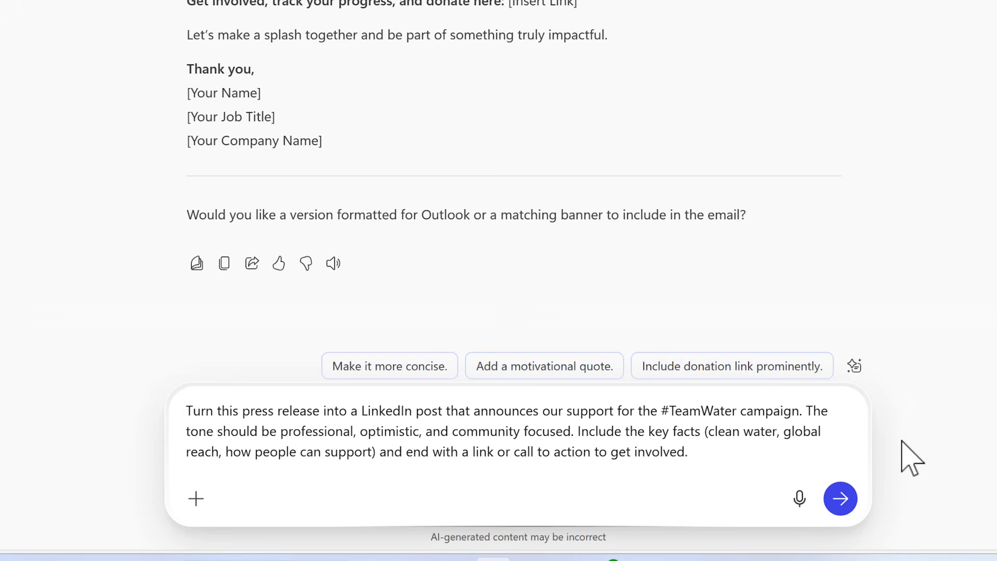
- Ask Copilot to turn the press release into a professional, optimistic, community-focused LinkedIn post with key facts and a call to action, and copy it
click(840, 501)
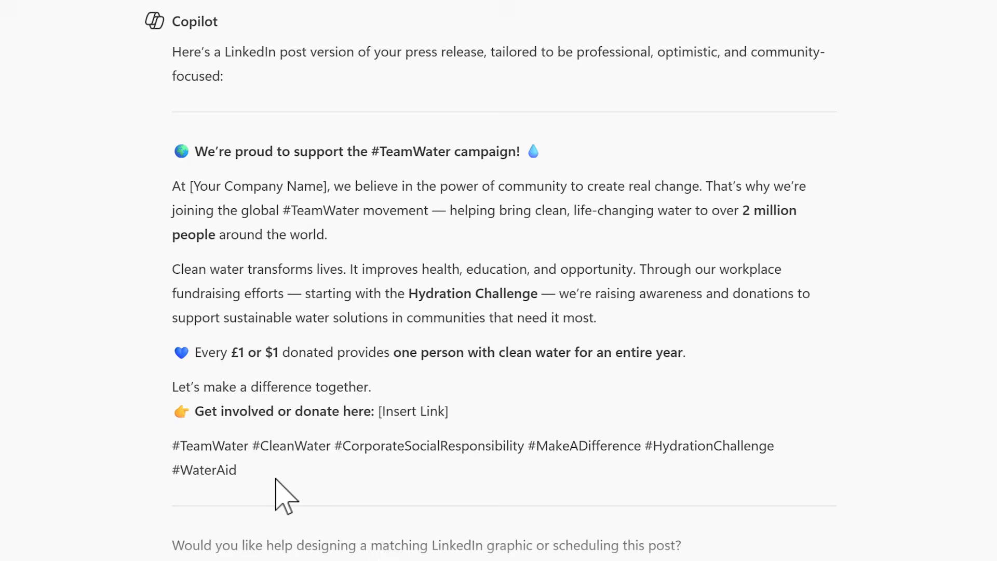
drag(276, 452, 312, 98)
right_click(316, 128)
click(385, 169)
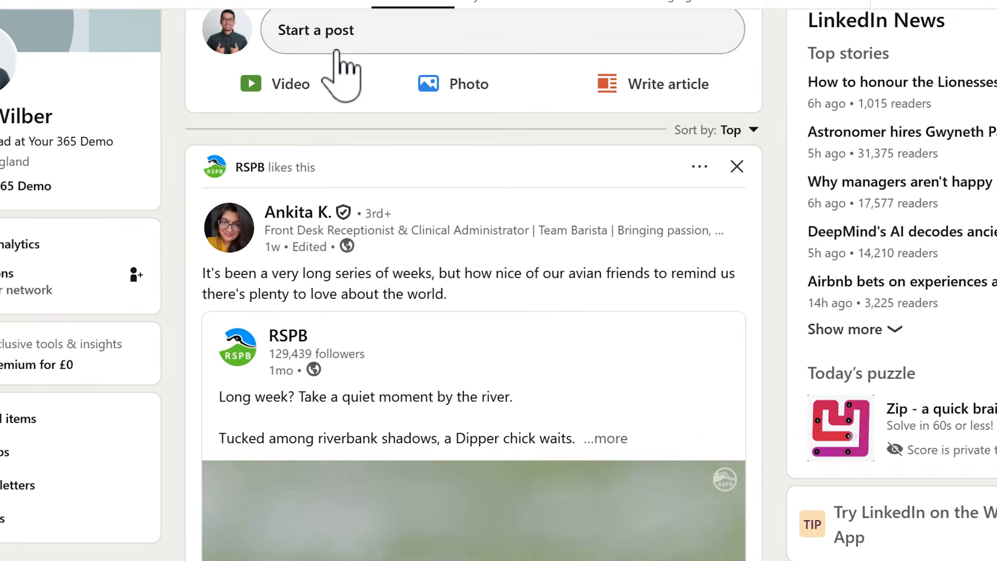
- Start a LinkedIn post with the copied text, set the company name to Your 365 Coach and the donation link to teamwater.org, and space out the paragraphs
click(338, 68)
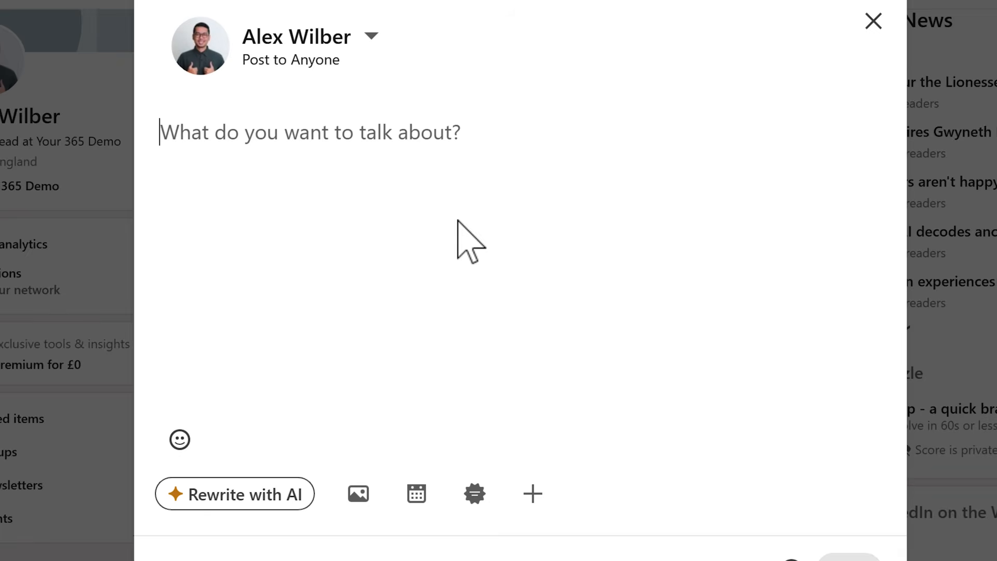
key(ctrl+v)
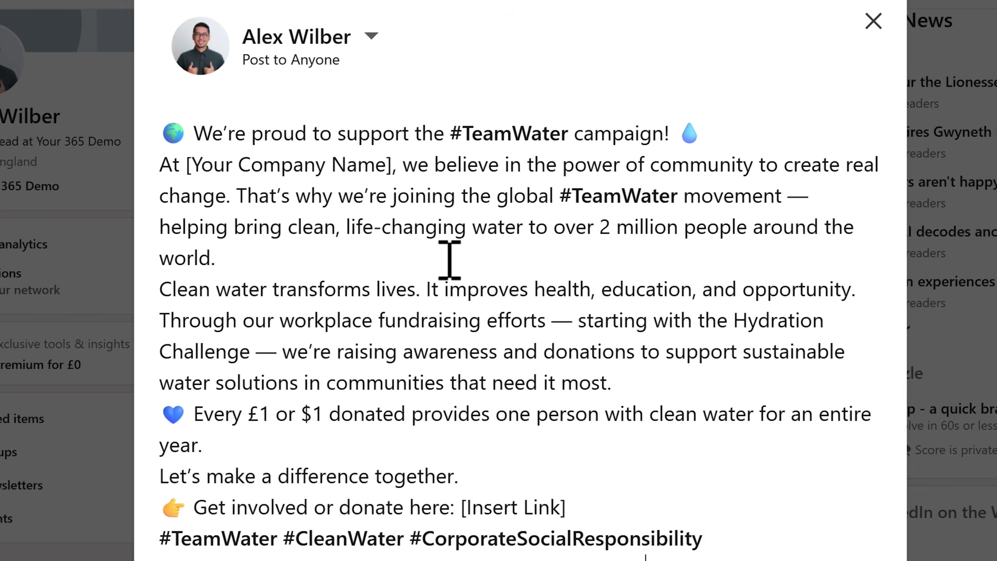
scroll(537, 278, up, 3)
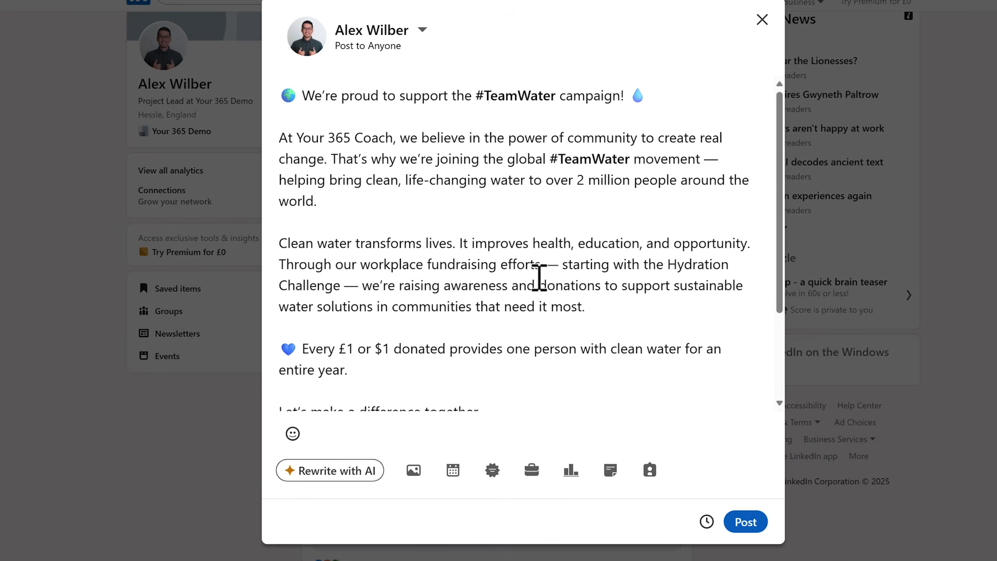
scroll(540, 280, down, 3)
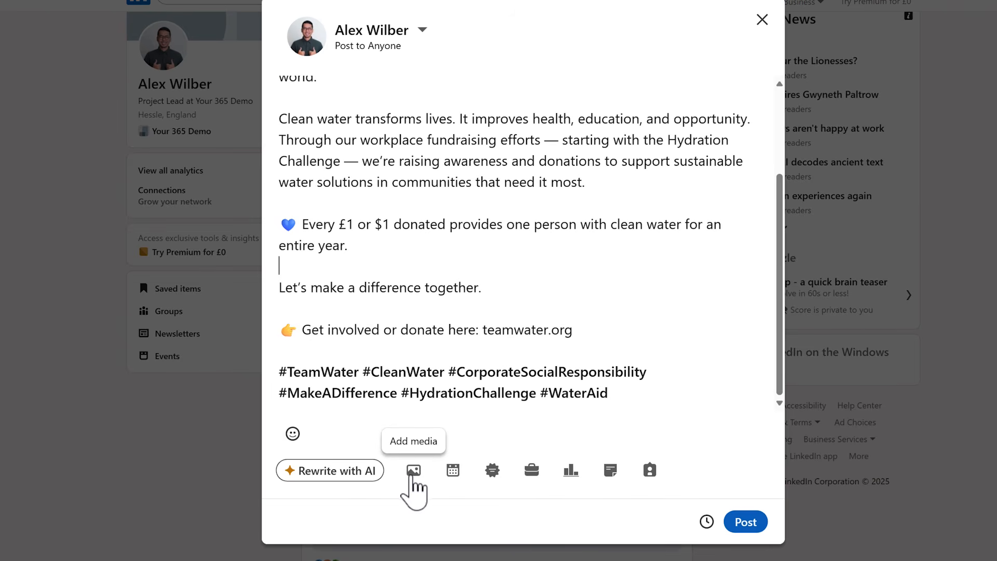
- Upload the newest JPEG of the friendly and inspiring TeamWater workplace poster as media for the post
click(413, 471)
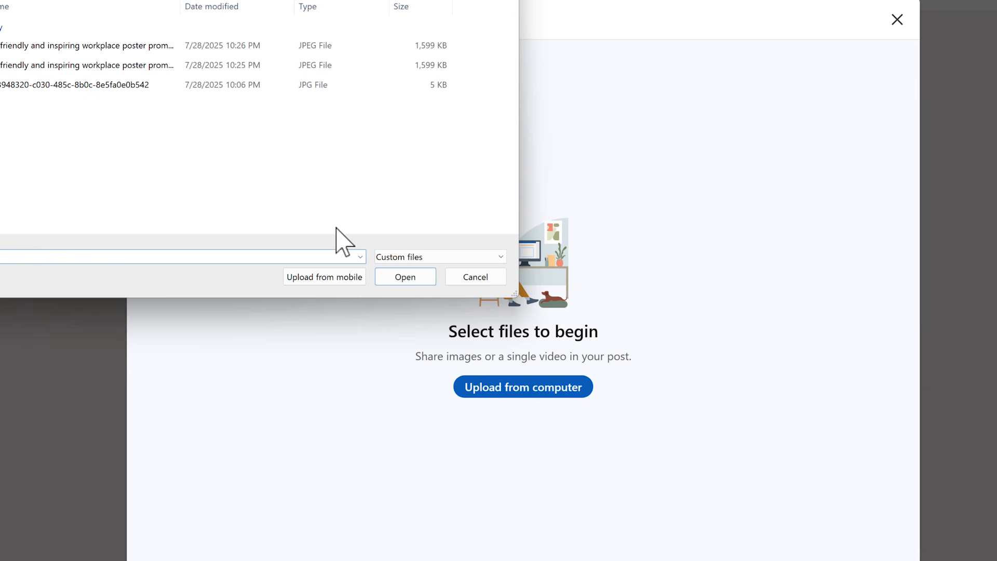
click(226, 48)
click(406, 278)
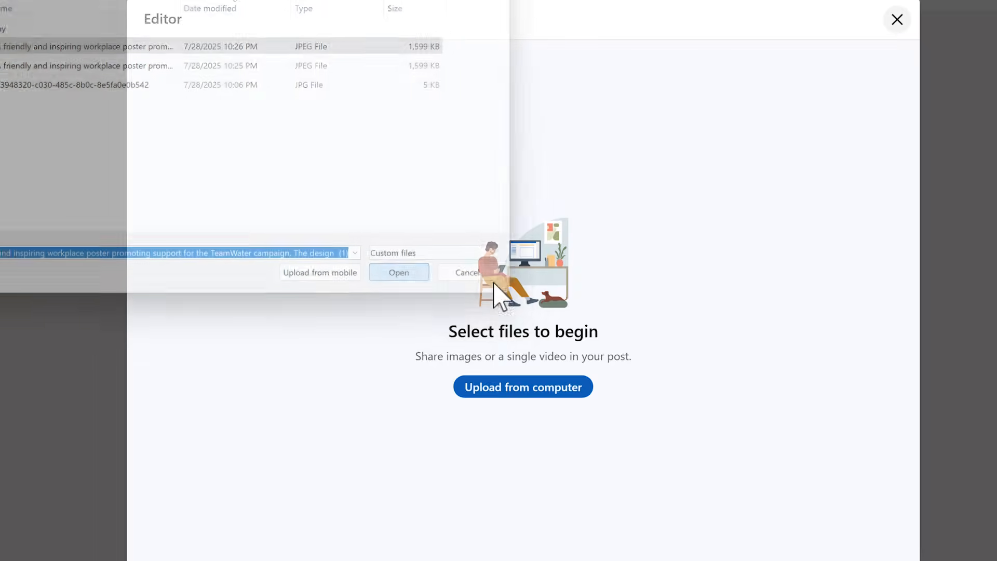